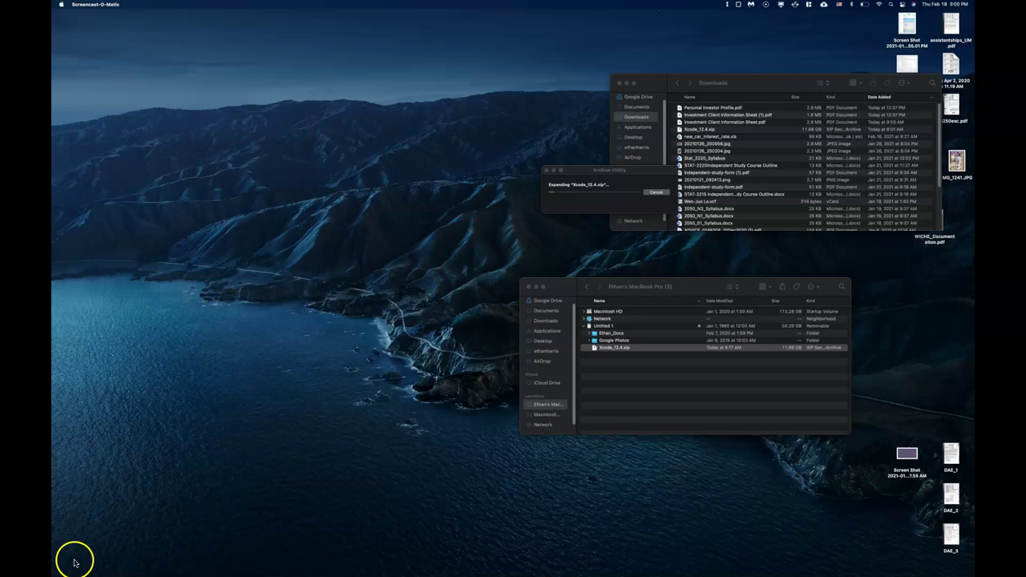
Switch to the Windows desktop with RStudio and clear the console output
{"action": "key", "text": "ctrl+Up"}
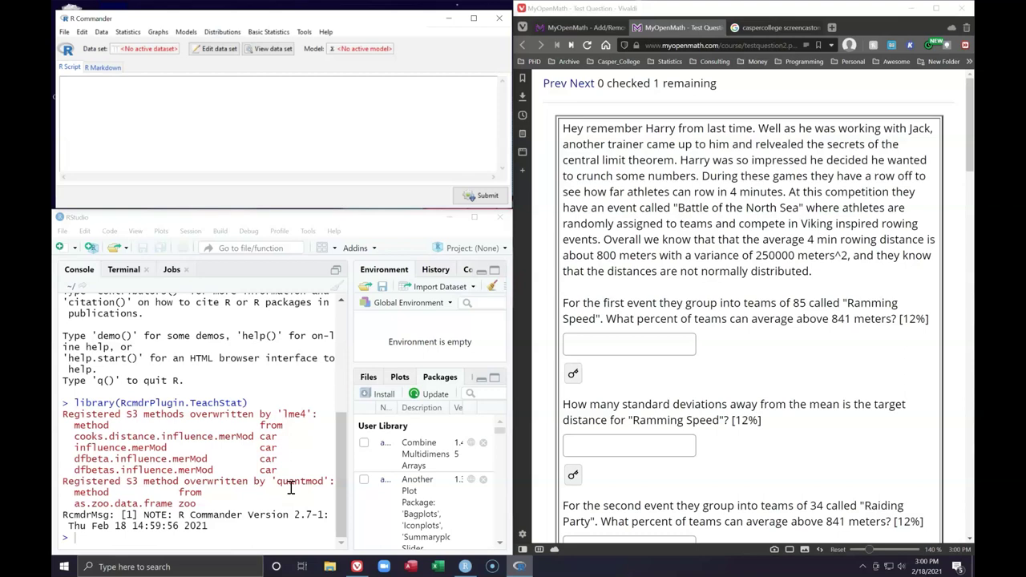
{"action": "left_click", "coordinate": [105, 537]}
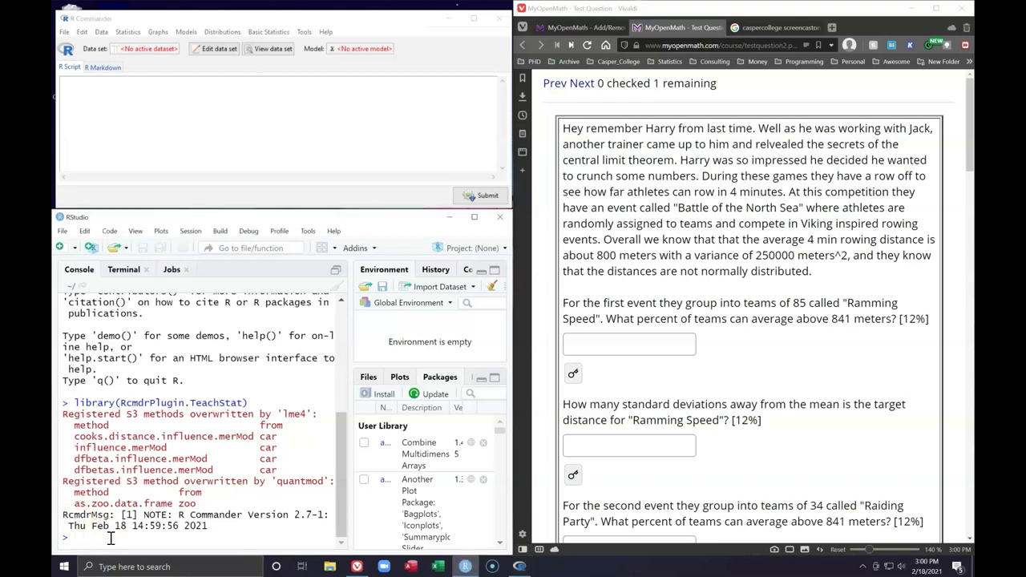
{"action": "key", "text": "ctrl+l"}
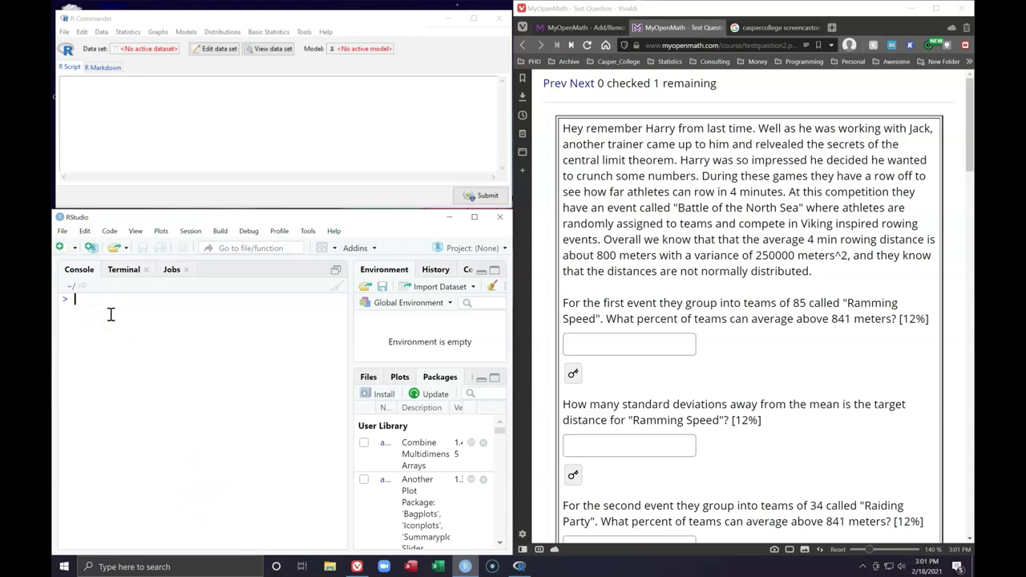
Define µ=800 in the console and enlarge the Environment pane by shrinking the pane beneath it
{"action": "type", "text": "µ=800"}
{"action": "key", "text": "Return"}
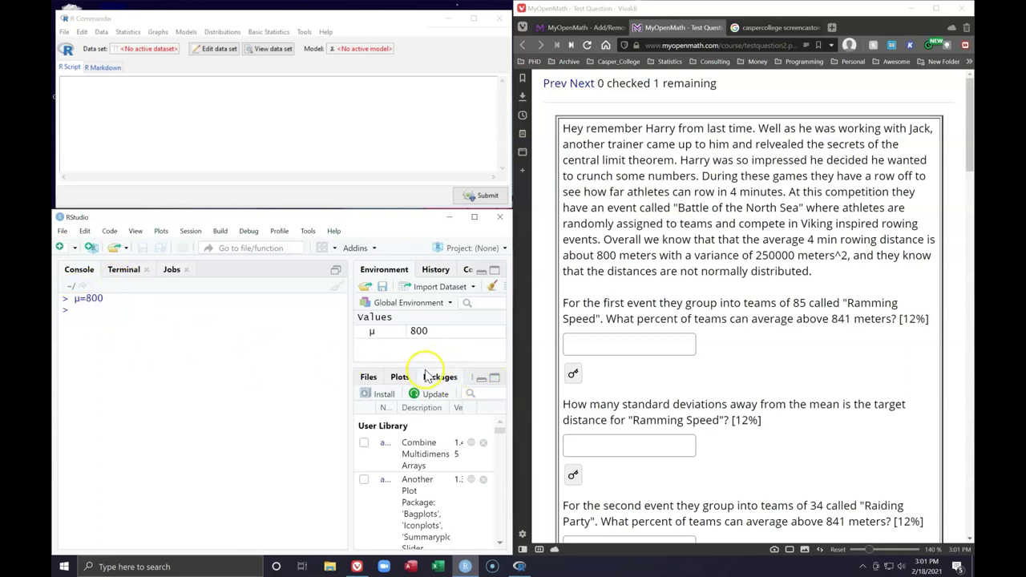
{"action": "left_click_drag", "start_coordinate": [427, 374], "coordinate": [420, 487]}
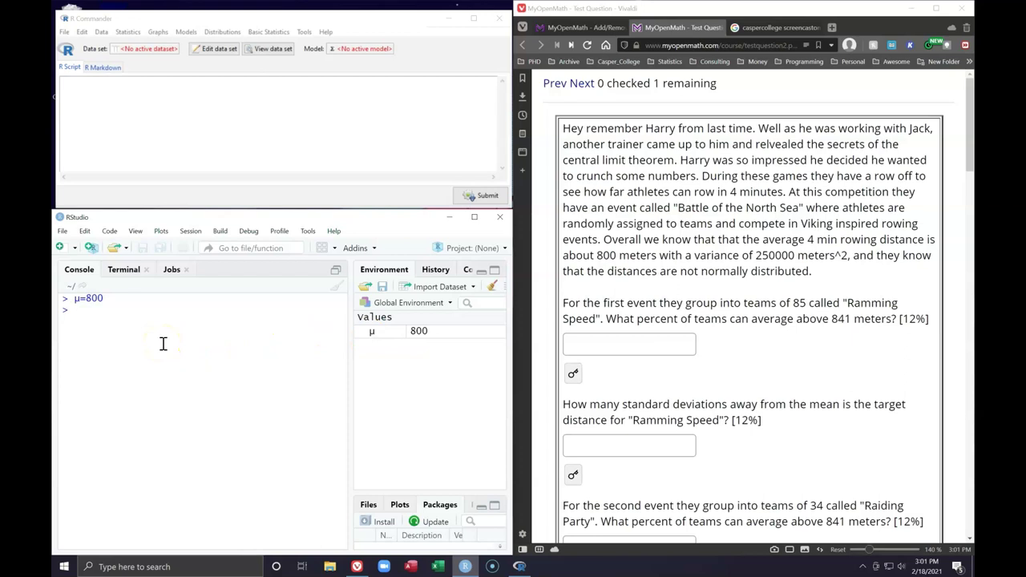
Define the variance in the console as σ_sq=250000
{"action": "left_click", "coordinate": [84, 316]}
{"action": "type", "text": "σ"}
{"action": "type", "text": "=σ"}
{"action": "key", "text": "BackSpace"}
{"action": "type", "text": "sq=250000"}
{"action": "key", "text": "Return"}
{"action": "left_click", "coordinate": [320, 361]}
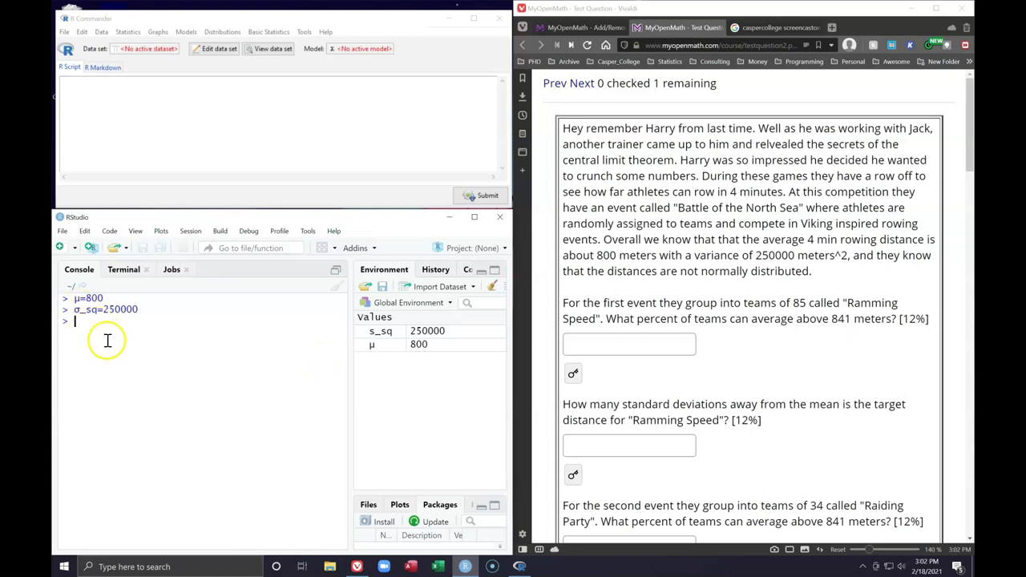
Evaluate σ on its own, and define the variance under a spelled-out name as sigma_sq=250000
{"action": "type", "text": "σ"}
{"action": "key", "text": "Return"}
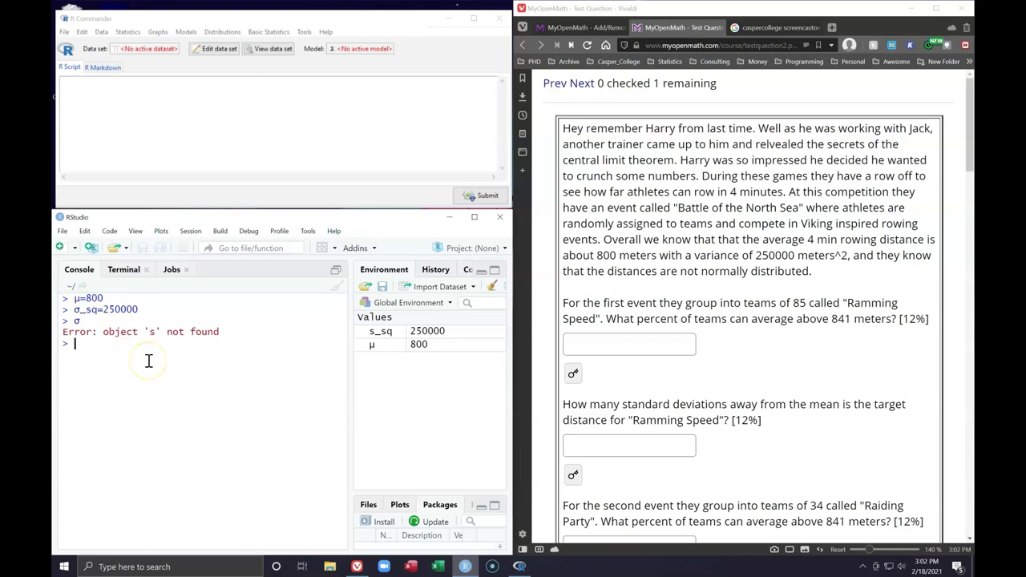
{"action": "type", "text": "sigma_sq=250000"}
{"action": "key", "text": "Return"}
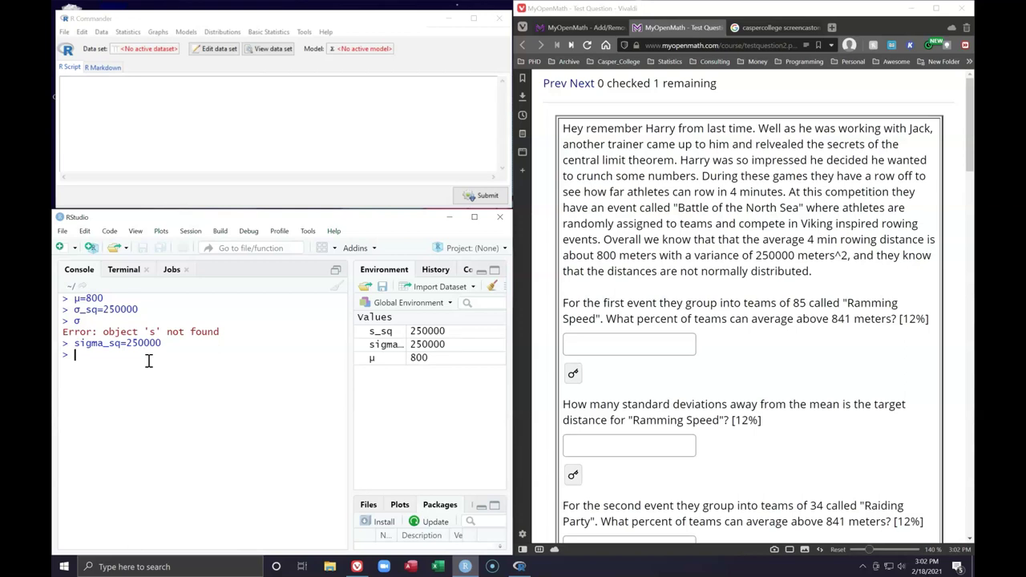
Compute the population standard deviation in the console as sigma=sqrt(sigma_sq)
{"action": "type", "text": "s"}
{"action": "type", "text": "="}
{"action": "type", "text": "sqrt"}
{"action": "type", "text": "("}
{"action": "key", "text": "BackSpace"}
{"action": "key", "text": "BackSpace"}
{"action": "key", "text": "BackSpace"}
{"action": "key", "text": "BackSpace"}
{"action": "key", "text": "BackSpace"}
{"action": "key", "text": "BackSpace"}
{"action": "key", "text": "BackSpace"}
{"action": "type", "text": "sigma"}
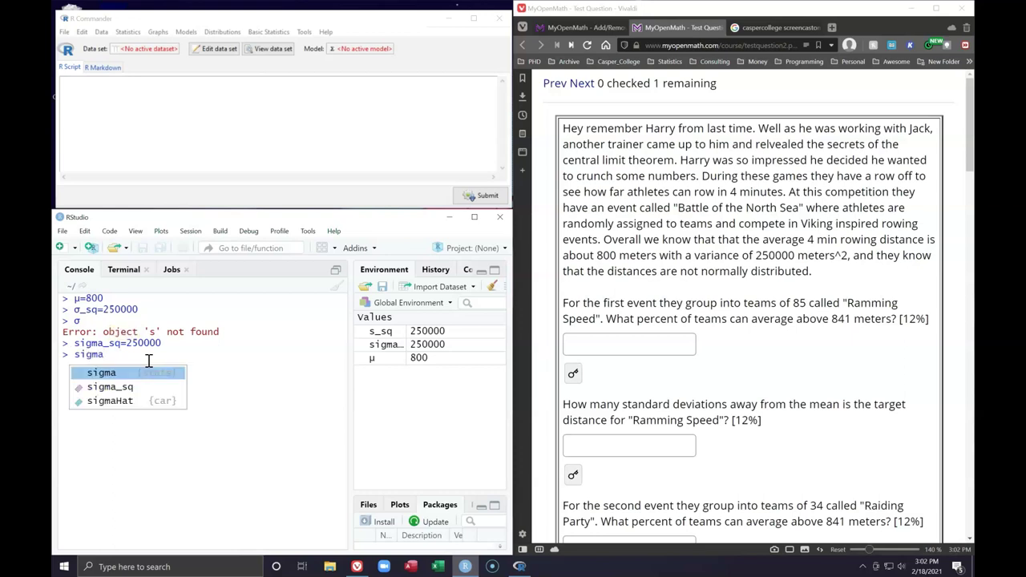
{"action": "type", "text": "=sqrt(sigma"}
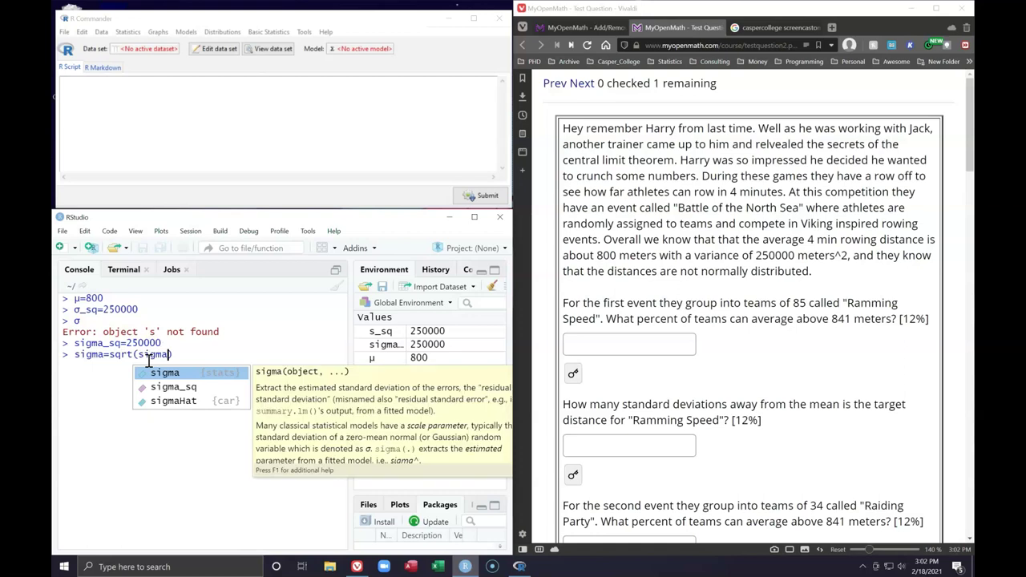
{"action": "type", "text": "_sq"}
{"action": "key", "text": "Return"}
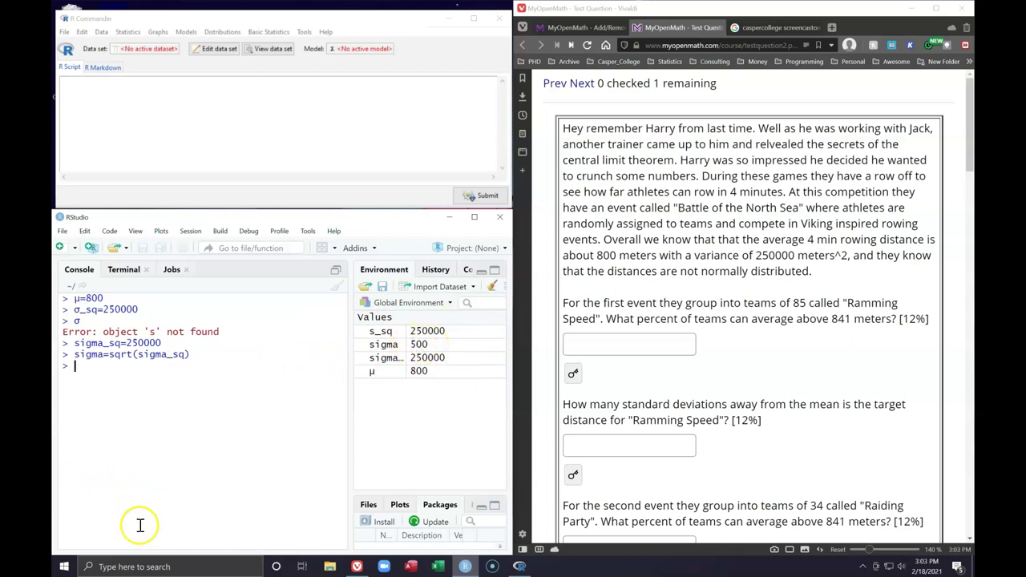
Define the sample size for the "Ramming Speed" teams as n=85
{"action": "left_click", "coordinate": [79, 364]}
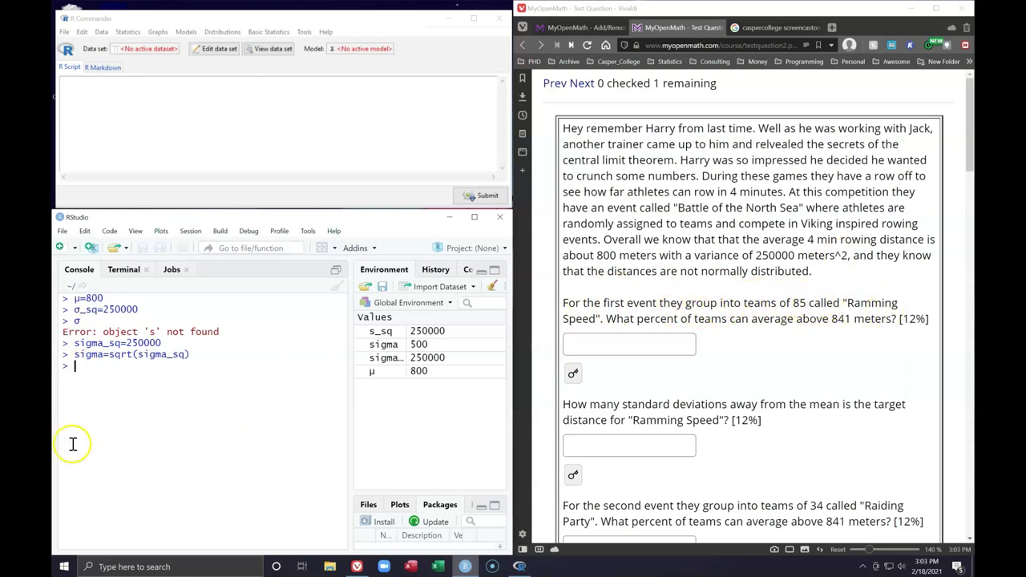
{"action": "type", "text": "n=85"}
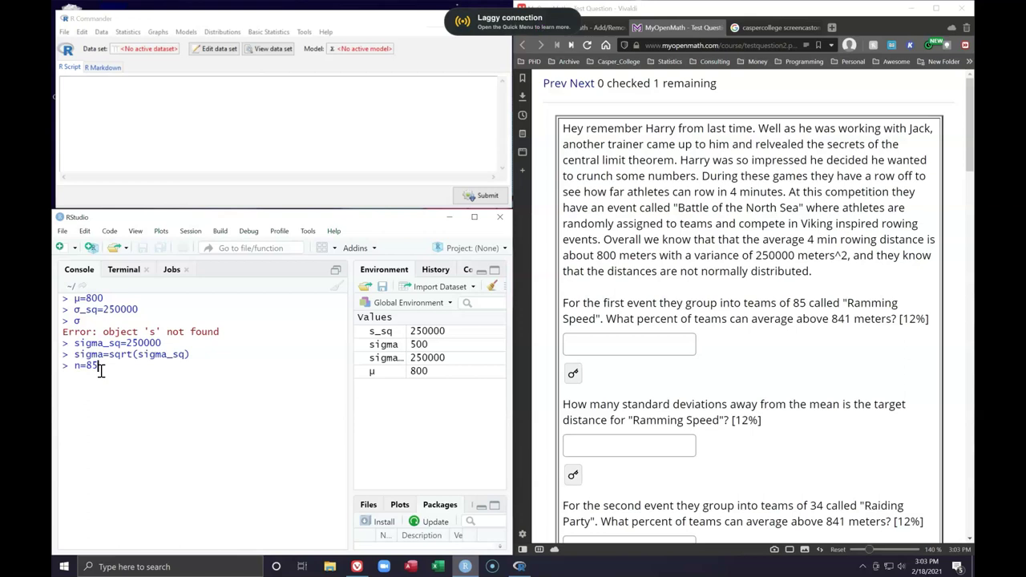
{"action": "key", "text": "Return"}
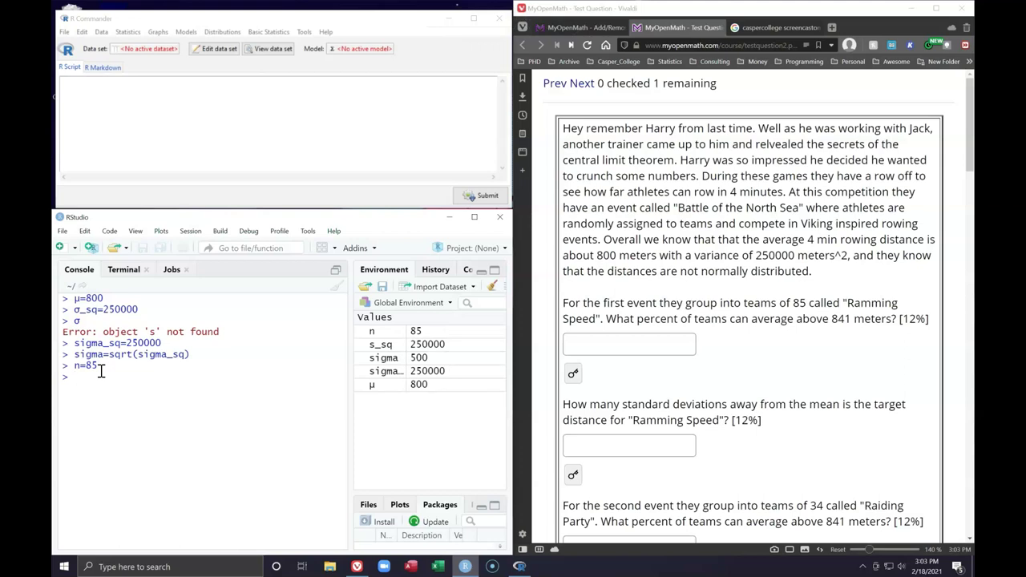
Try to evaluate the probability expression P(X>841) in the console
{"action": "type", "text": "P(X"}
{"action": "type", "text": ">841"}
{"action": "key", "text": "Return"}
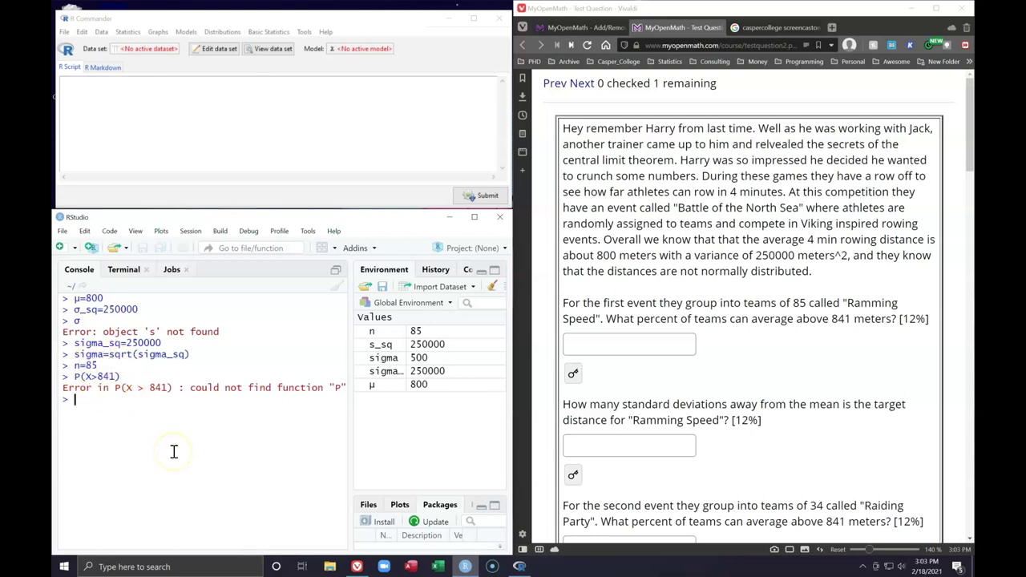
Define the target distance in the console as x_crit=841
{"action": "left_click", "coordinate": [84, 399]}
{"action": "left_click_drag", "start_coordinate": [84, 398], "coordinate": [82, 395]}
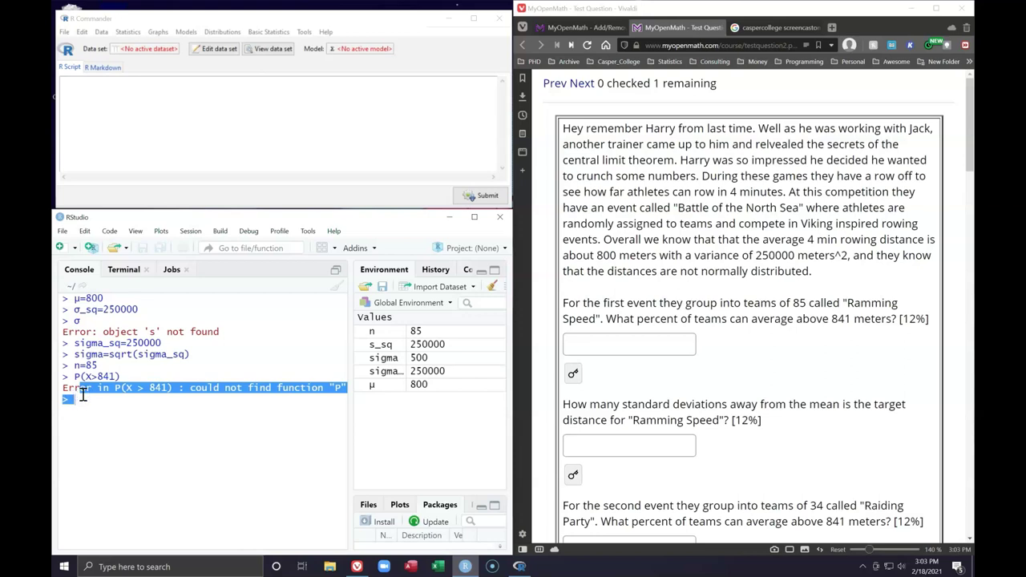
{"action": "type", "text": "x_crit=841"}
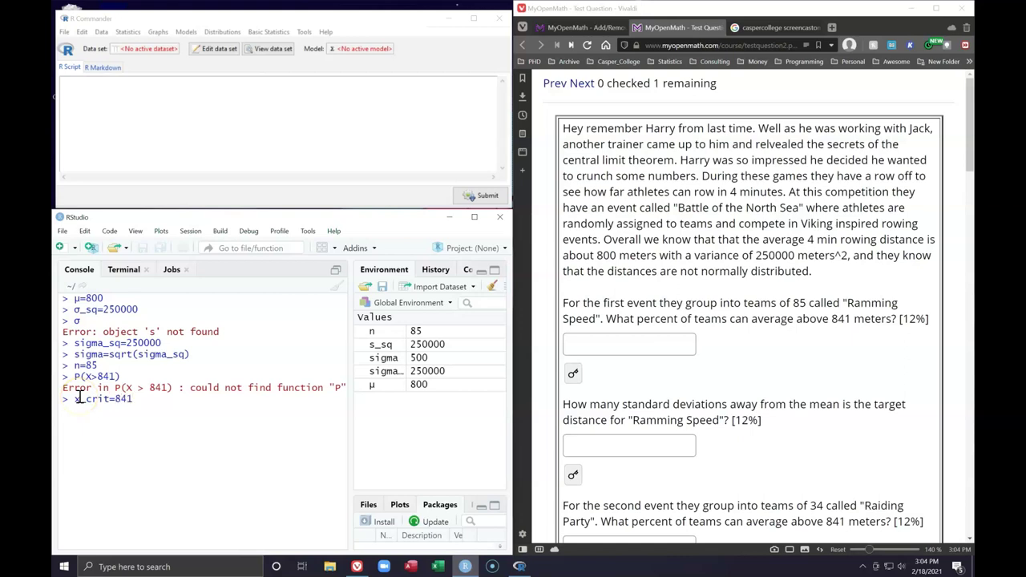
{"action": "key", "text": "Return"}
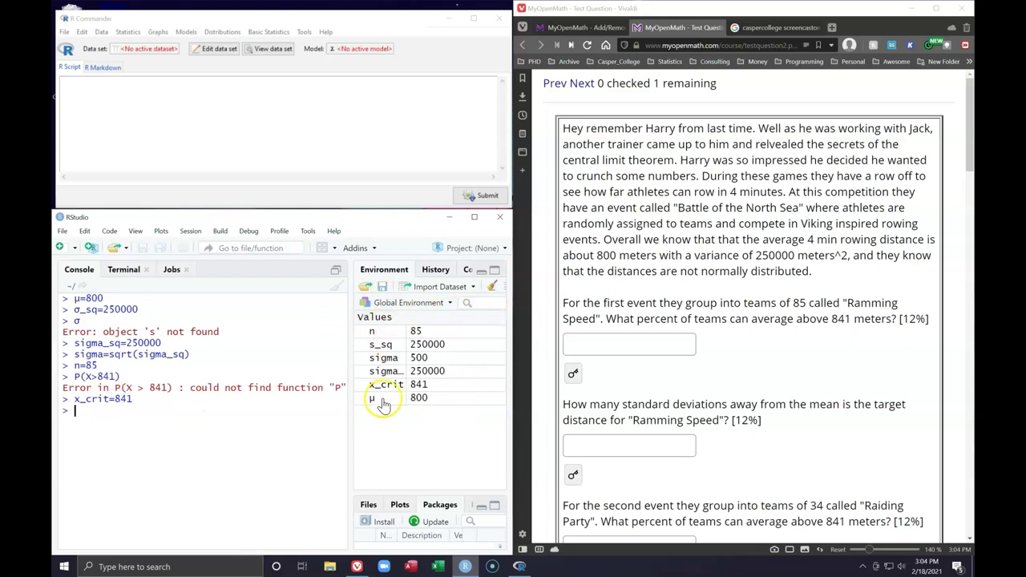
Switch to R Commander and open the Normal Probabilities dialog for continuous random variables
{"action": "left_click", "coordinate": [174, 130]}
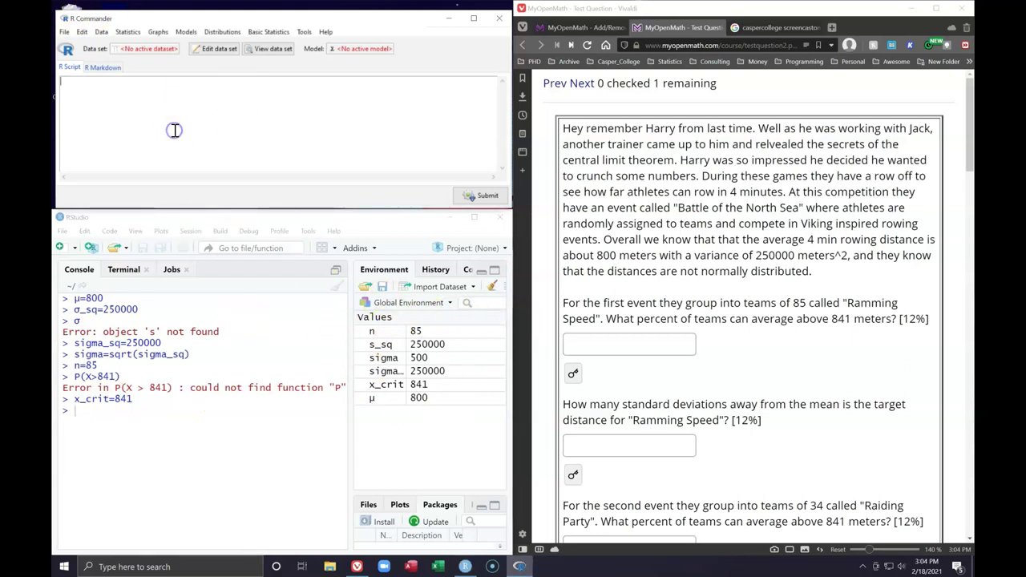
{"action": "left_click", "coordinate": [269, 33]}
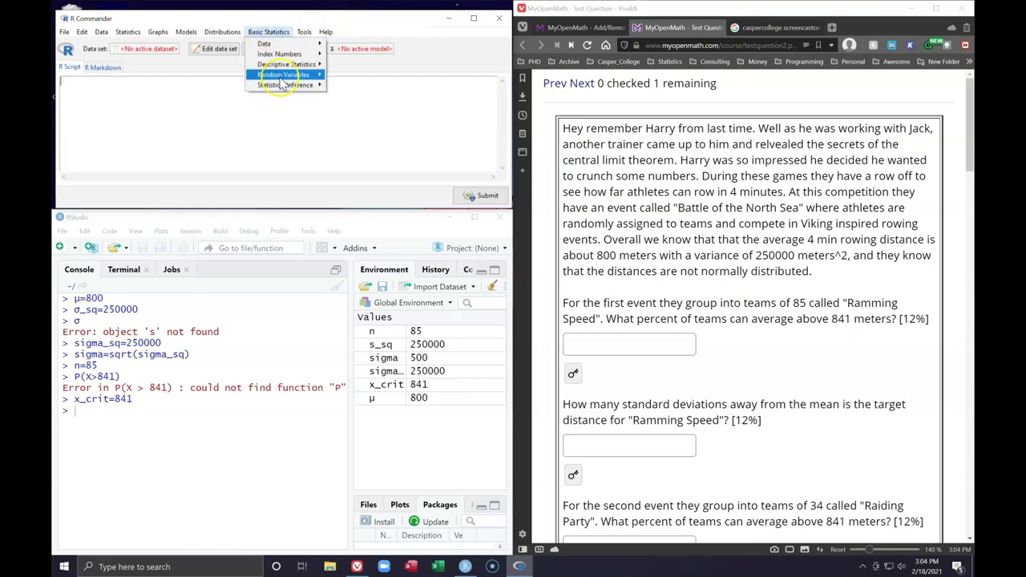
{"action": "mouse_move", "coordinate": [281, 81]}
{"action": "mouse_move", "coordinate": [368, 75]}
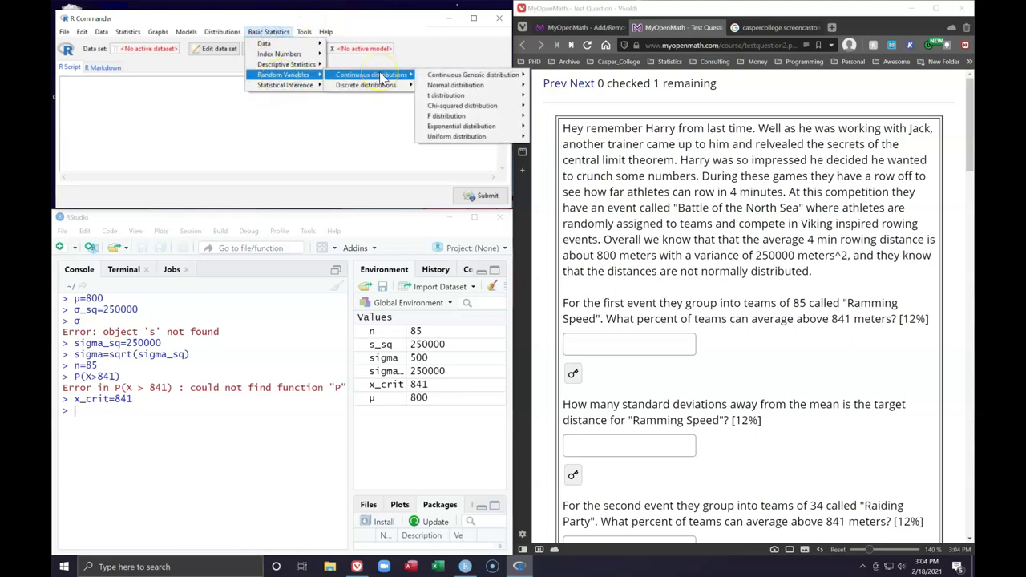
{"action": "mouse_move", "coordinate": [468, 86]}
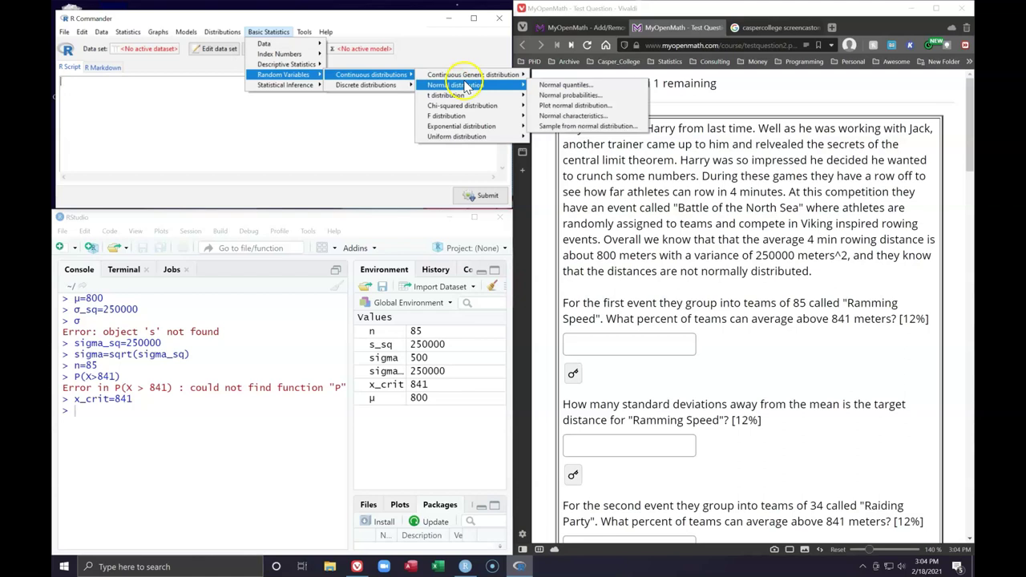
{"action": "left_click", "coordinate": [598, 97]}
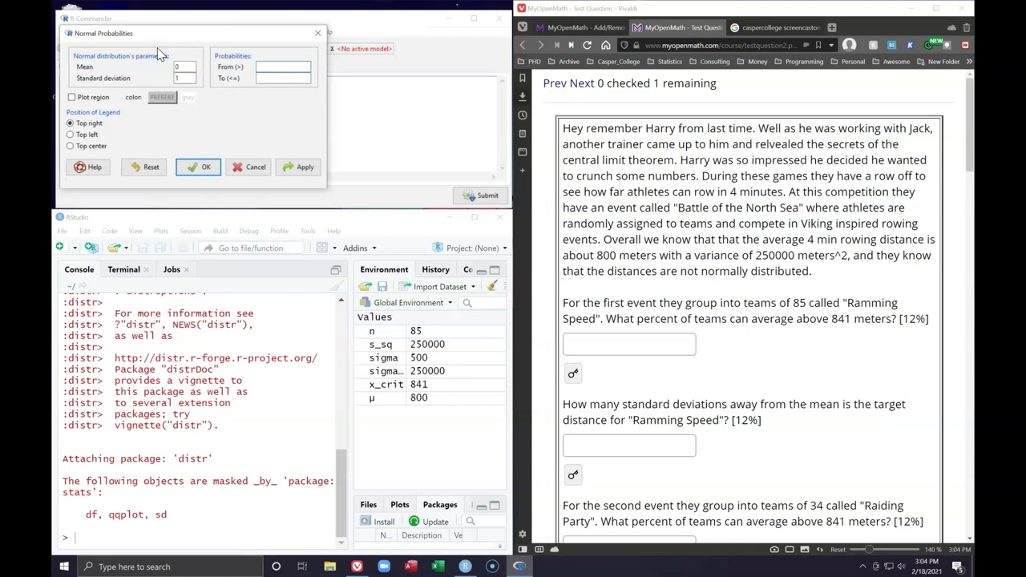
Set the normal distribution's mean to 800 and clear its standard deviation
{"action": "left_click", "coordinate": [154, 36]}
{"action": "left_click_drag", "start_coordinate": [680, 271], "coordinate": [806, 270]}
{"action": "left_click", "coordinate": [820, 273]}
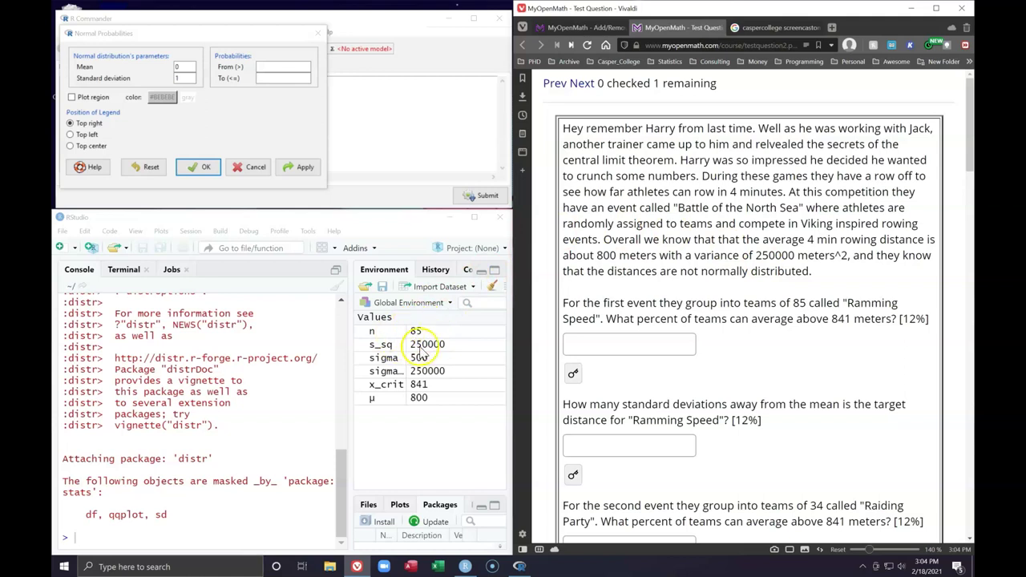
{"action": "left_click", "coordinate": [182, 76]}
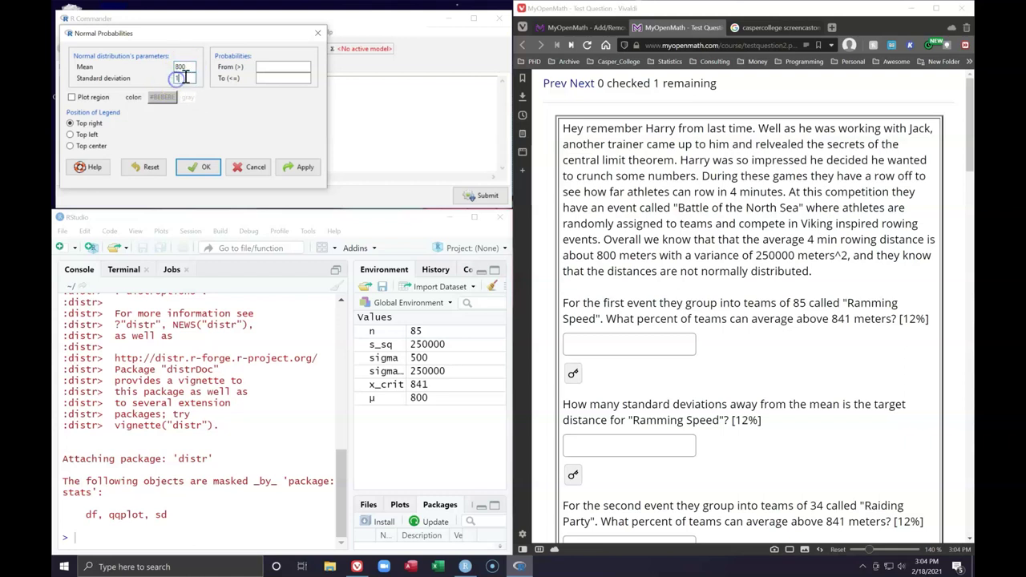
{"action": "left_click", "coordinate": [186, 76]}
Compute the standard error in the RStudio console as se=sigma/sqrt(n) and print se
{"action": "left_click", "coordinate": [102, 547]}
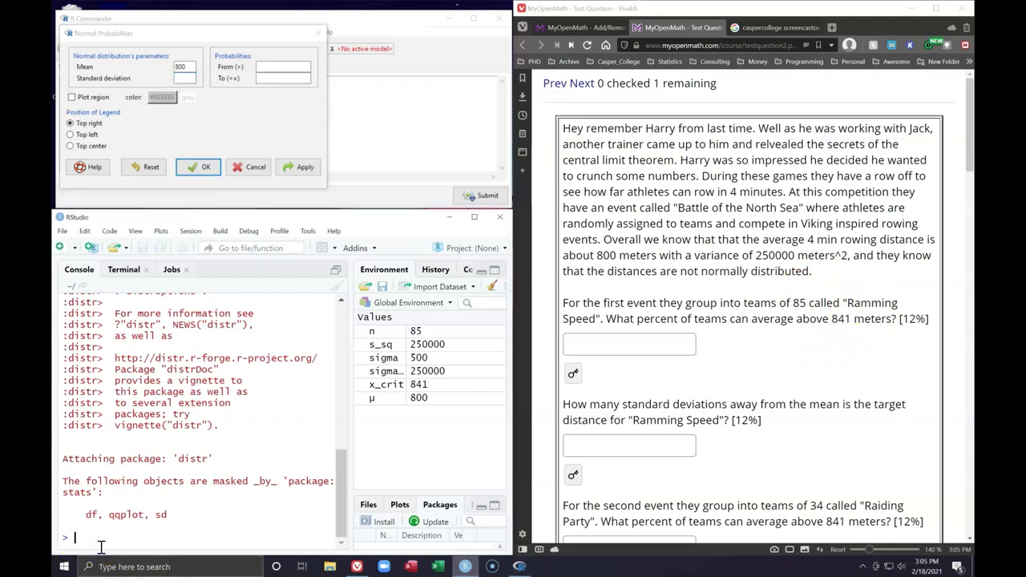
{"action": "type", "text": "se=sigma"}
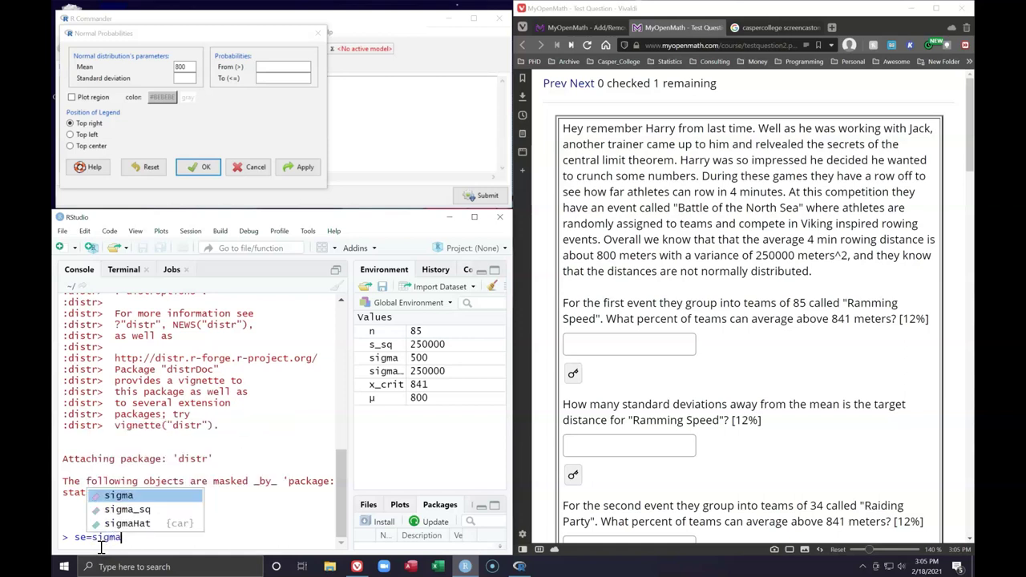
{"action": "type", "text": "/sqrt"}
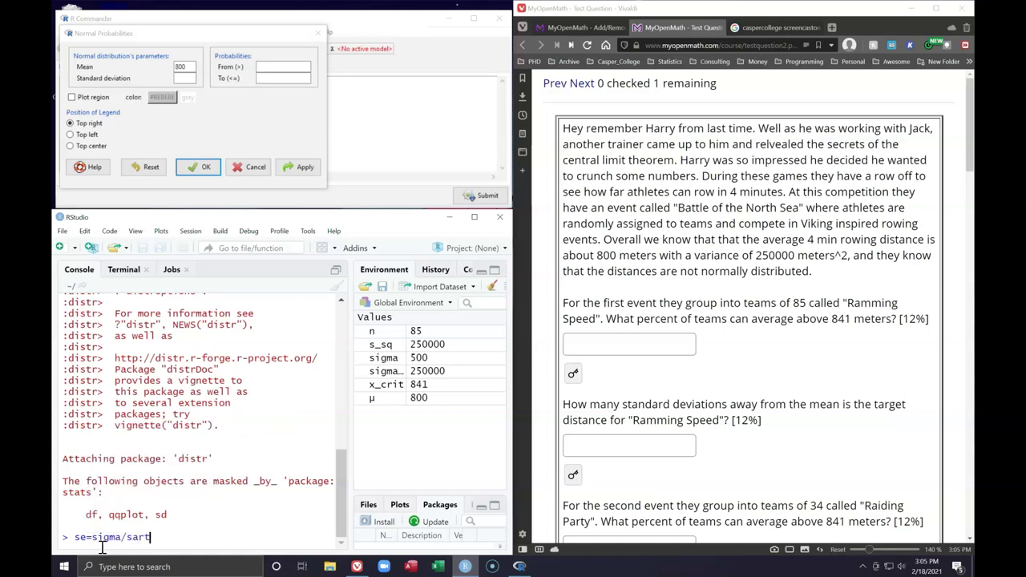
{"action": "type", "text": "(n"}
{"action": "key", "text": "Return"}
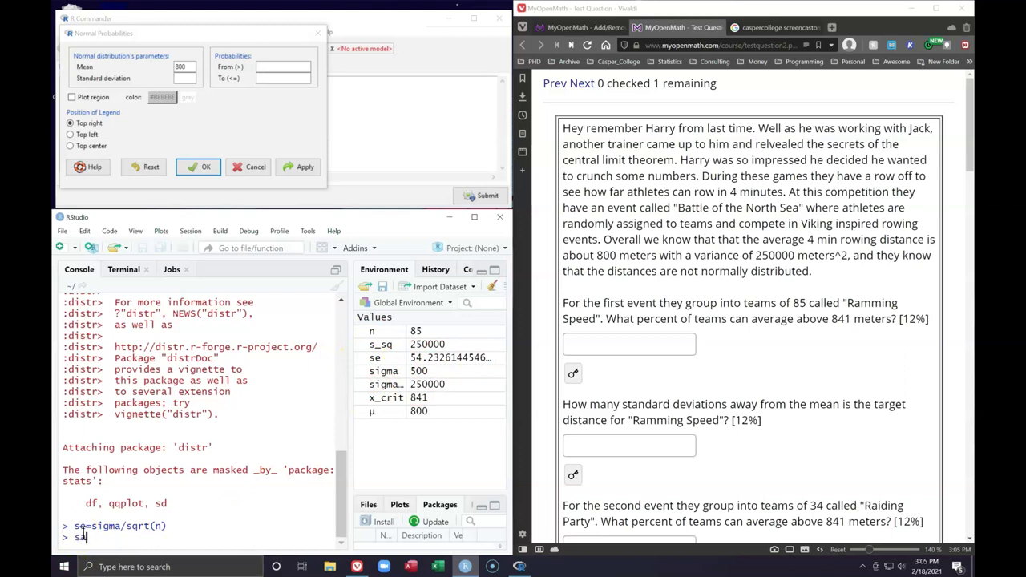
{"action": "type", "text": "e"}
{"action": "key", "text": "Return"}
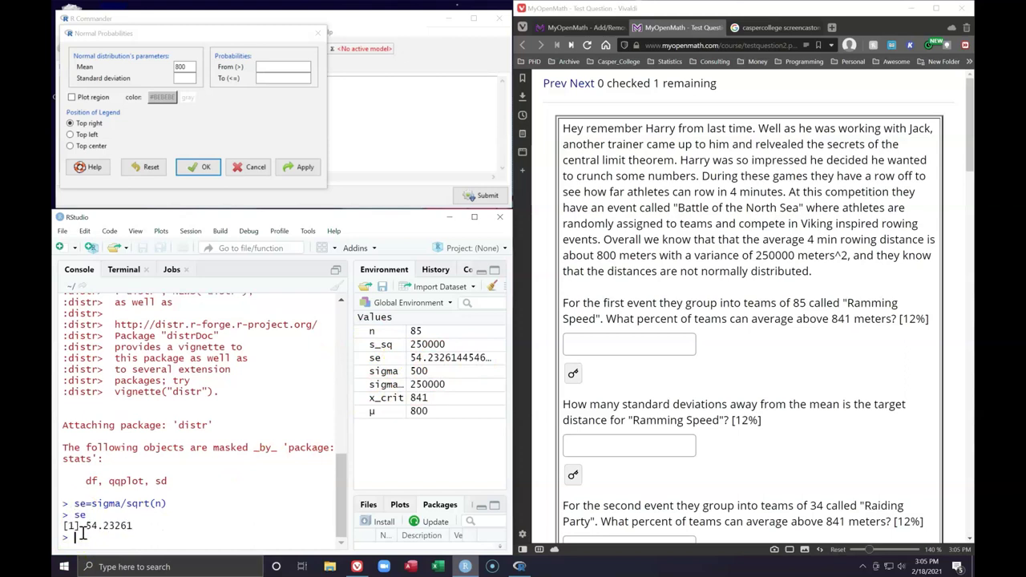
Copy the printed standard error into the Normal Probabilities dialog as the standard deviation, 54.23261
{"action": "left_click_drag", "start_coordinate": [132, 525], "coordinate": [84, 526]}
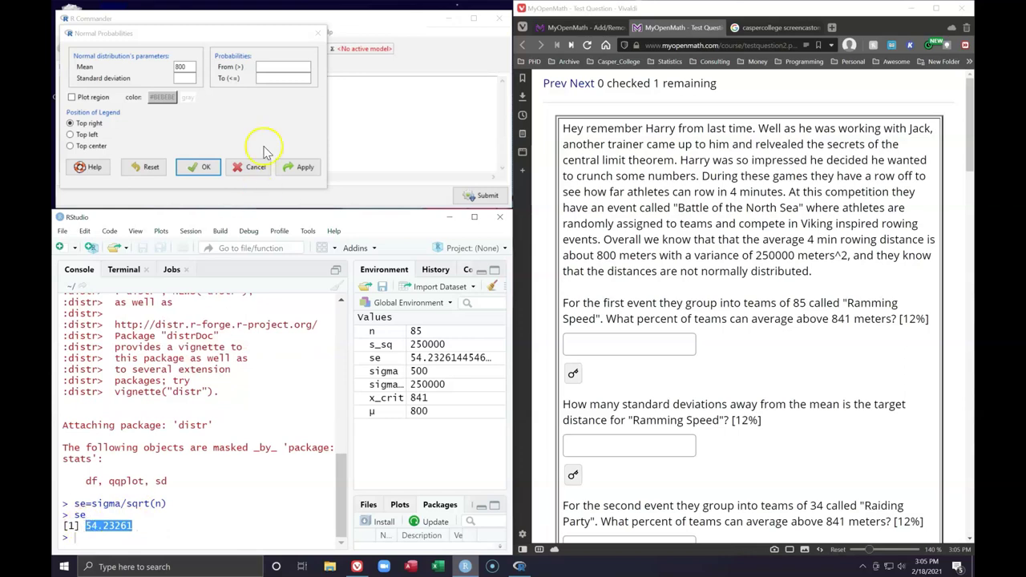
{"action": "left_click", "coordinate": [184, 78]}
{"action": "type", "text": "54.23261"}
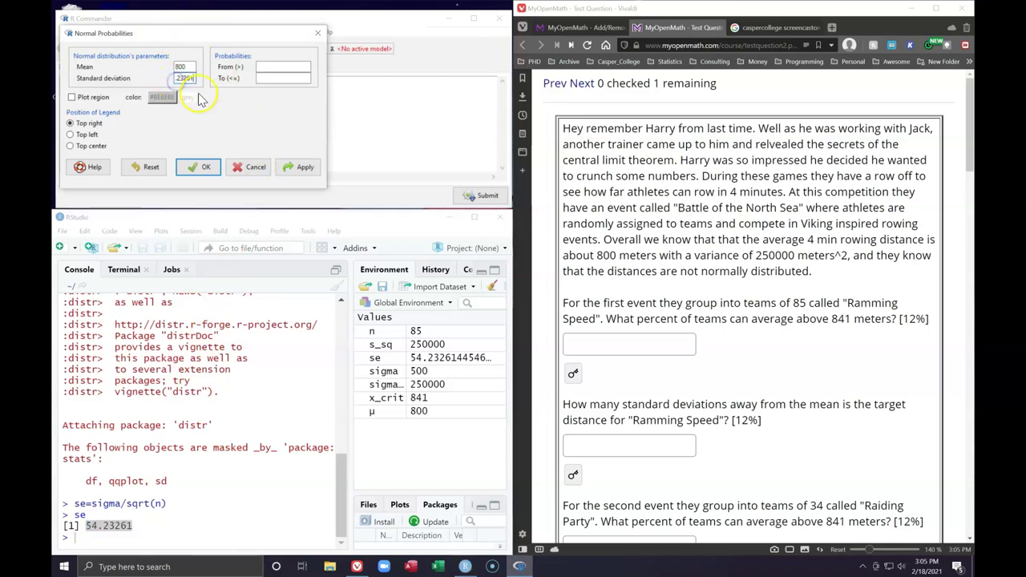
Calculate the normal probability from 841 with the upper limit left blank and the region plotted
{"action": "left_click", "coordinate": [268, 70]}
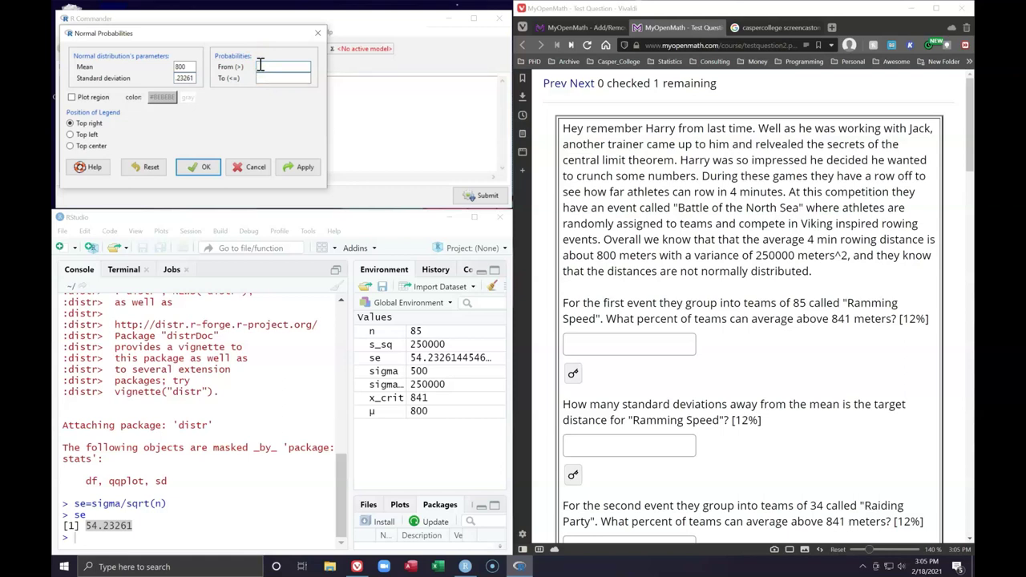
{"action": "type", "text": "841"}
{"action": "left_click", "coordinate": [300, 77]}
{"action": "left_click", "coordinate": [72, 97]}
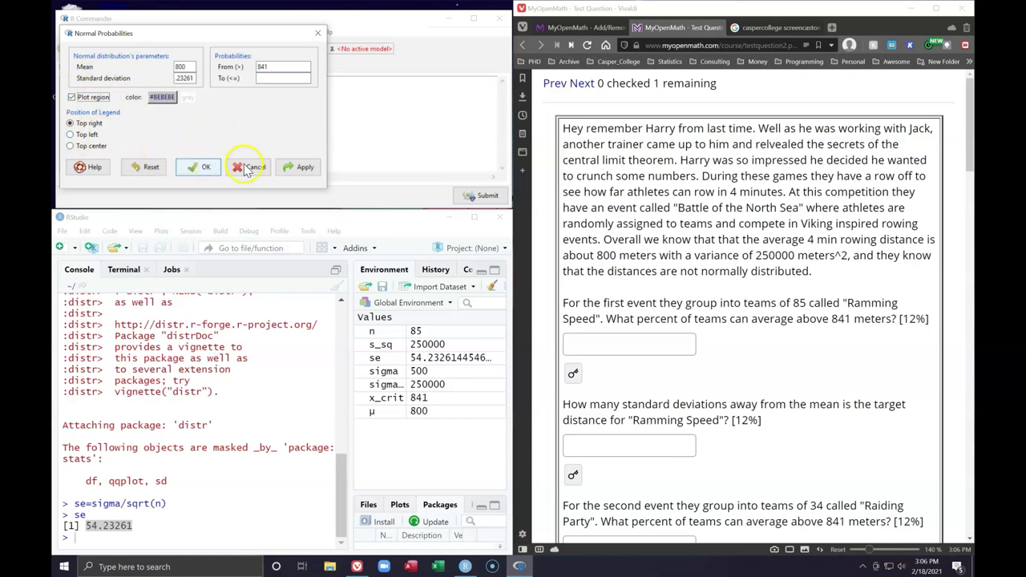
{"action": "left_click", "coordinate": [303, 167]}
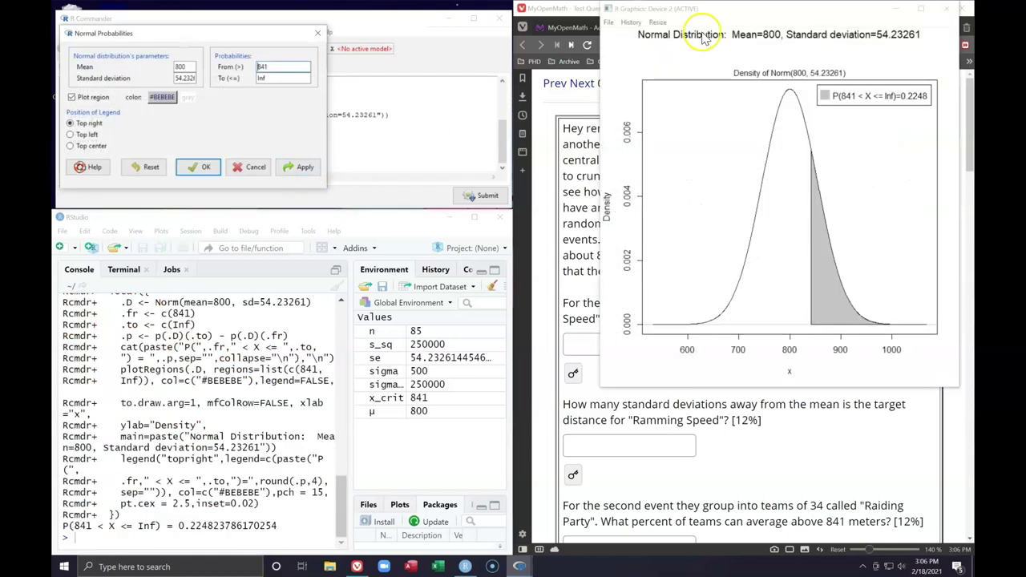
Move the plot clear of the question page, reveal the answer for the "Ramming Speed" percentage above 841 meters, and close the plot
{"action": "left_click_drag", "start_coordinate": [739, 10], "coordinate": [278, 113]}
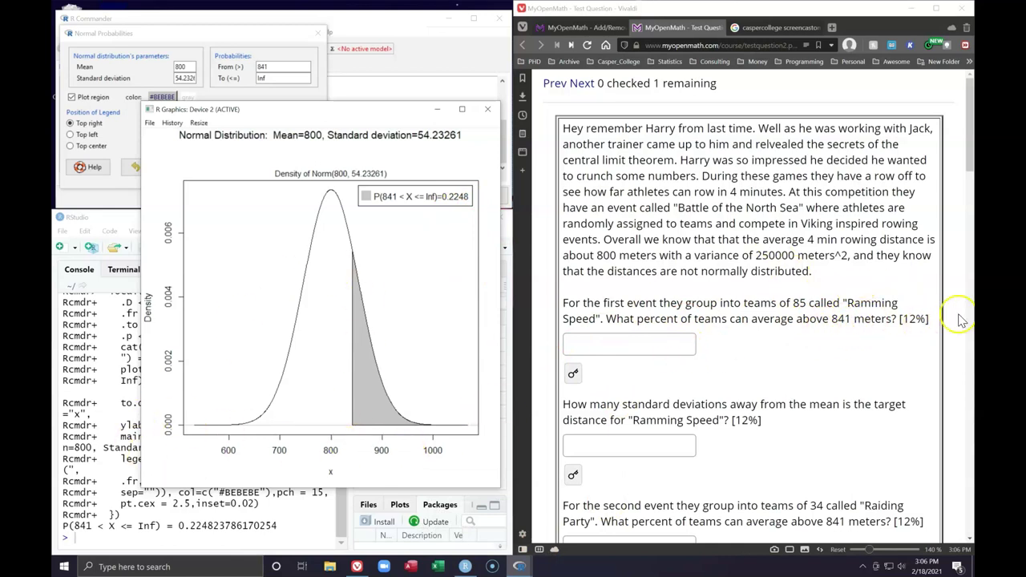
{"action": "left_click", "coordinate": [573, 373]}
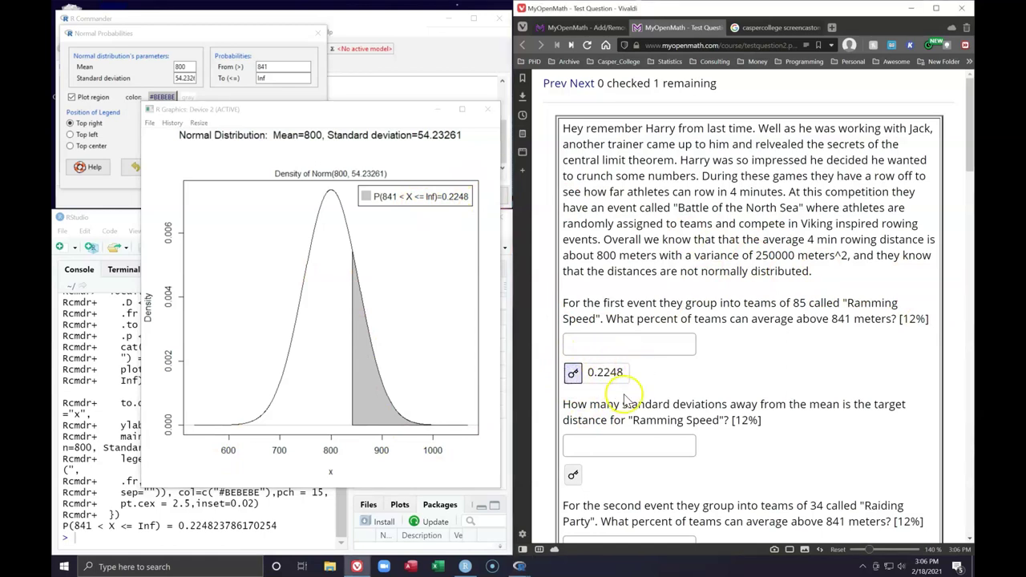
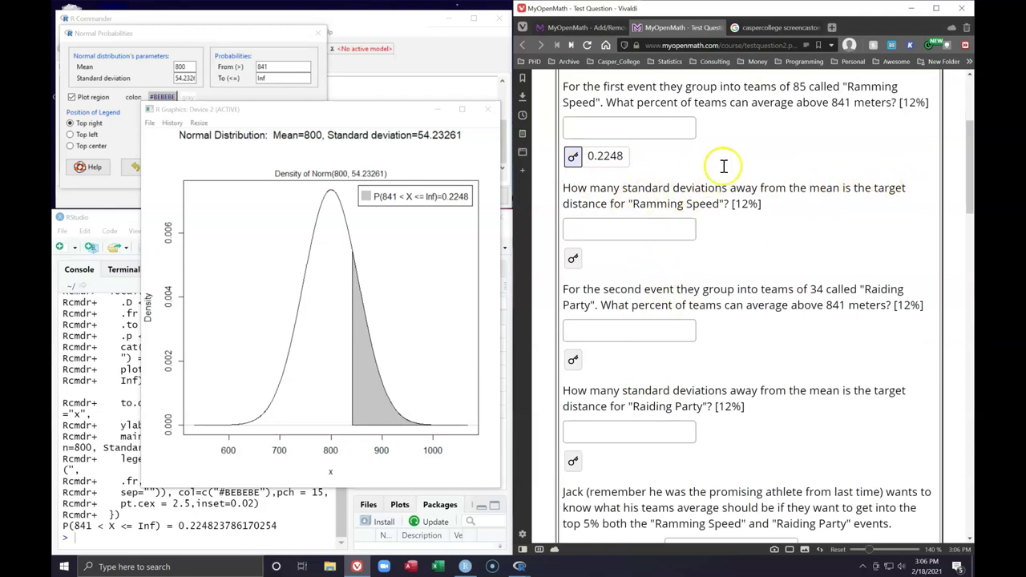
{"action": "left_click", "coordinate": [489, 108]}
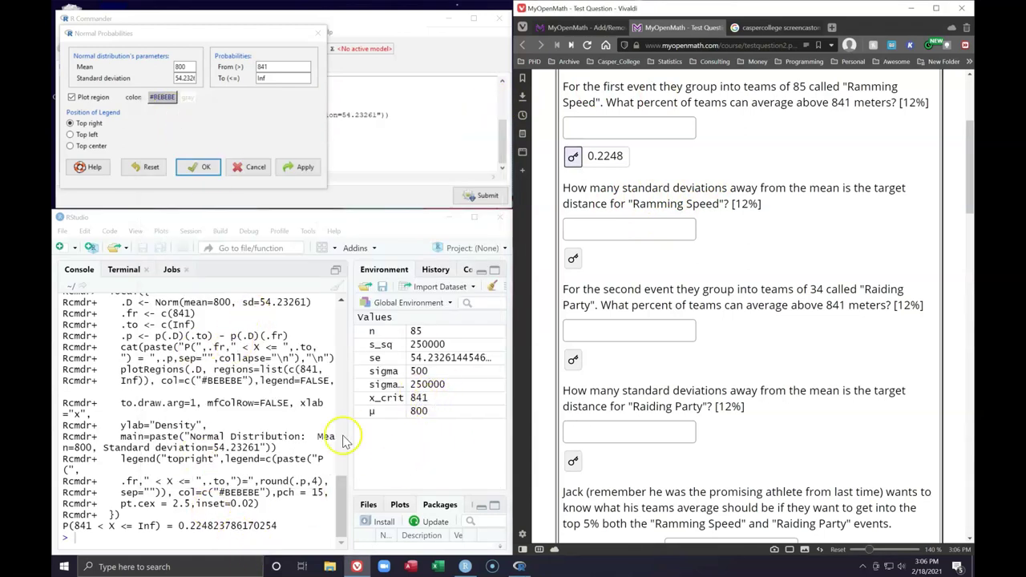
Define xbar=841 in the RStudio console
{"action": "left_click", "coordinate": [182, 548]}
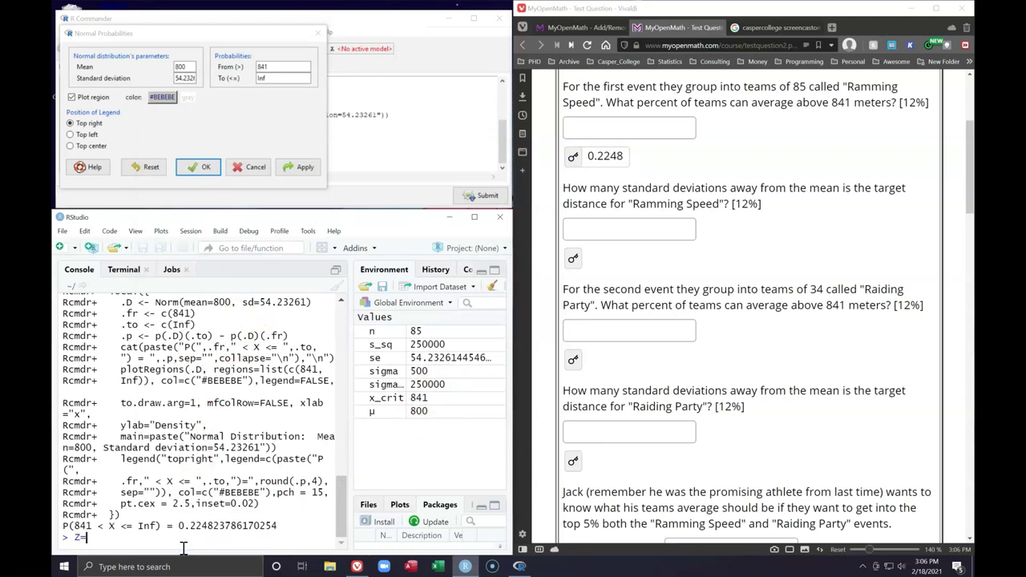
{"action": "left_click", "coordinate": [168, 544]}
{"action": "type", "text": "841"}
{"action": "key", "text": "Return"}
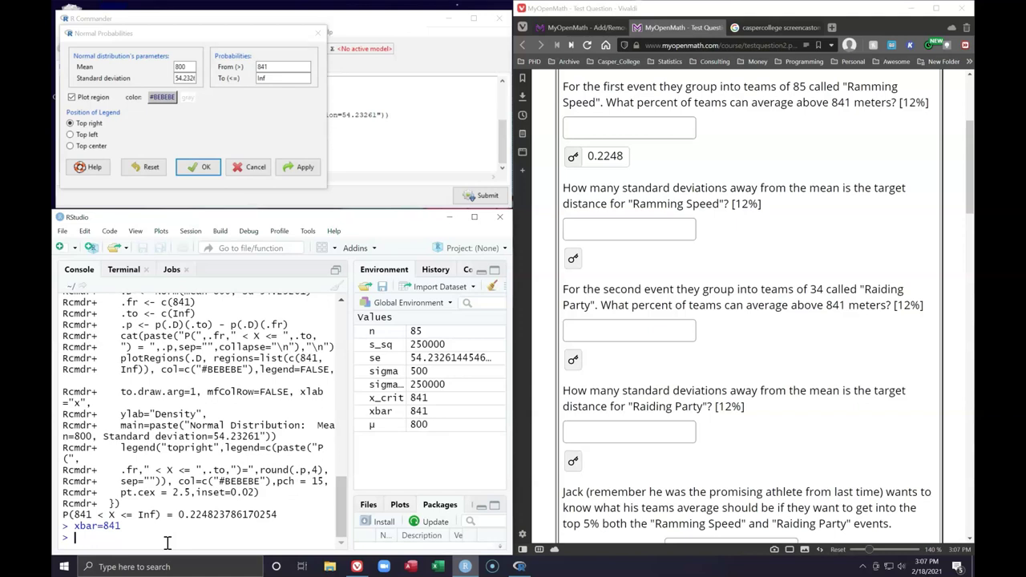
Compute the z-score in the console as Z=(xbar-μ)/se and reveal the "Ramming Speed" standard-deviations answer on the question page
{"action": "scroll", "coordinate": [791, 156], "scroll_direction": "up", "scroll_amount": 1}
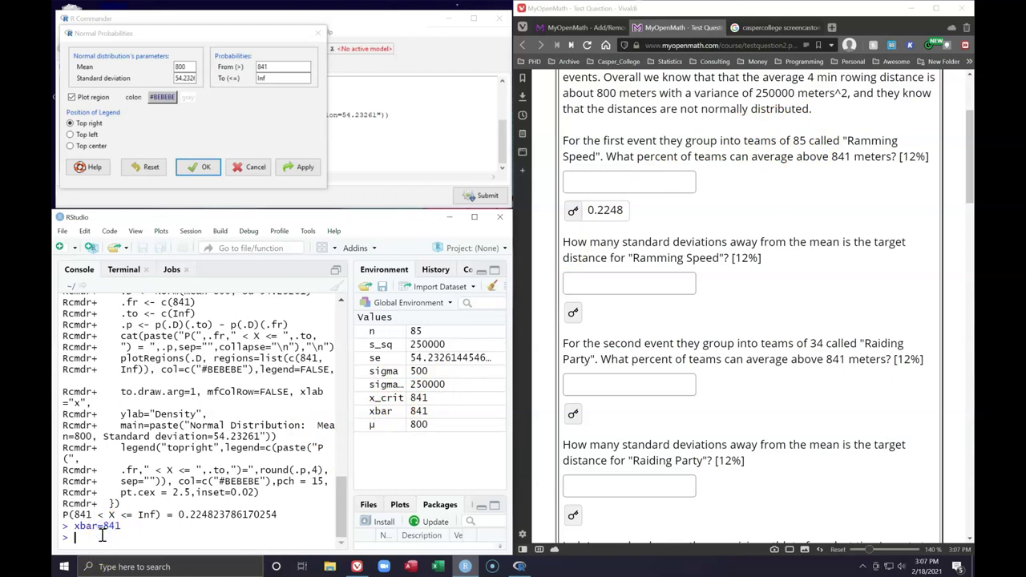
{"action": "type", "text": "xbar"}
{"action": "type", "text": "/se"}
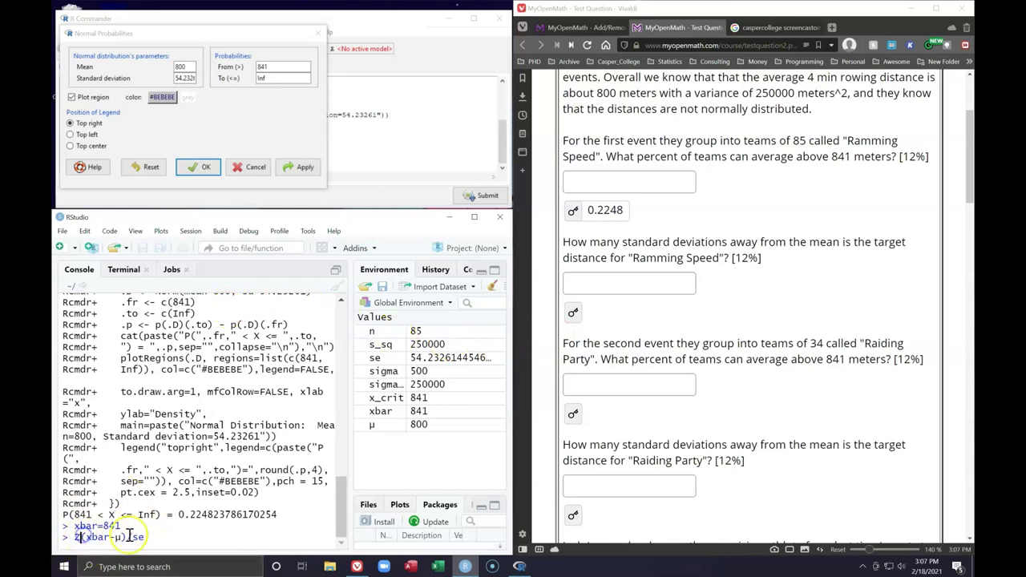
{"action": "type", "text": "="}
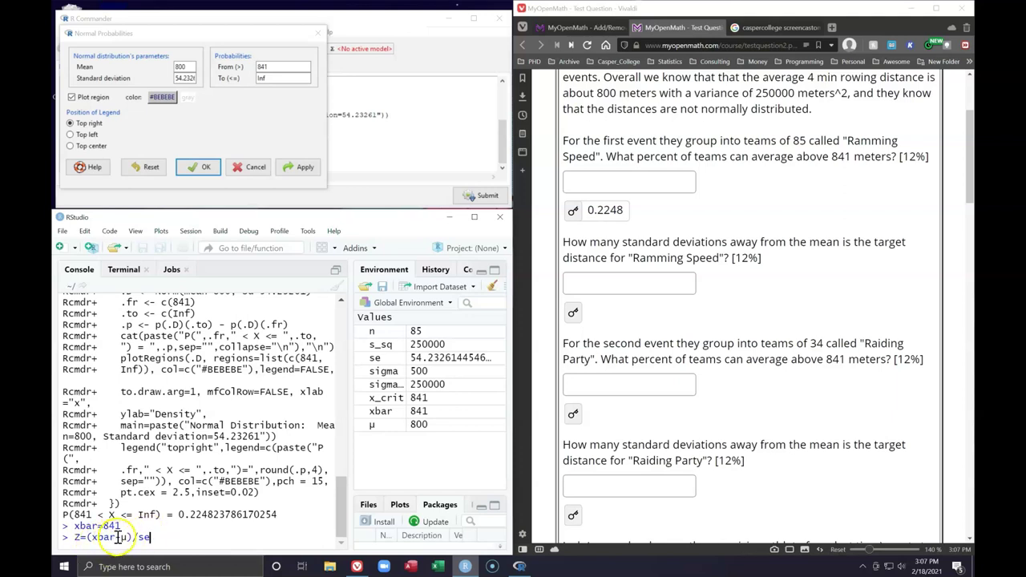
{"action": "left_click_drag", "start_coordinate": [118, 538], "coordinate": [96, 539]}
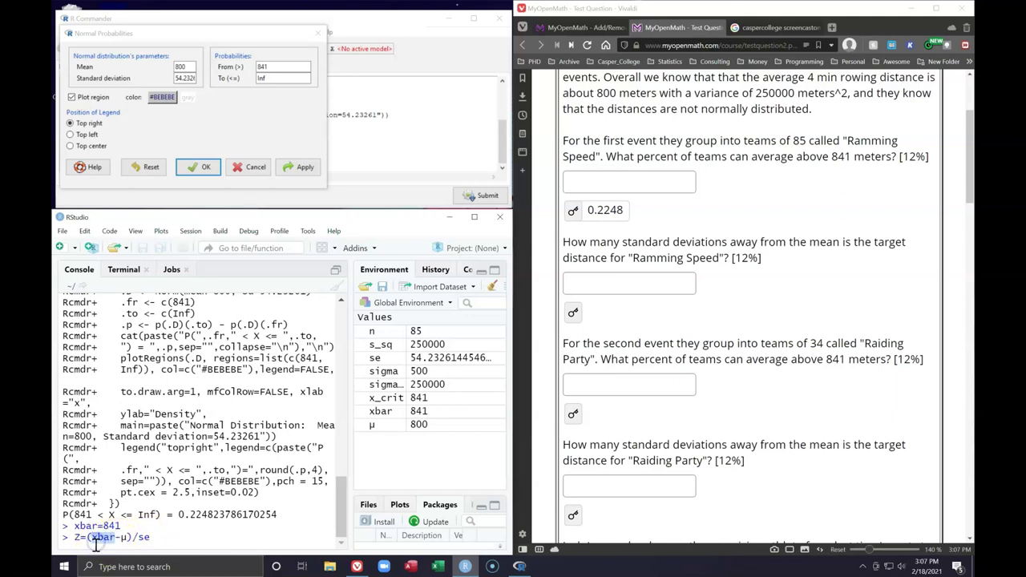
{"action": "left_click", "coordinate": [163, 541]}
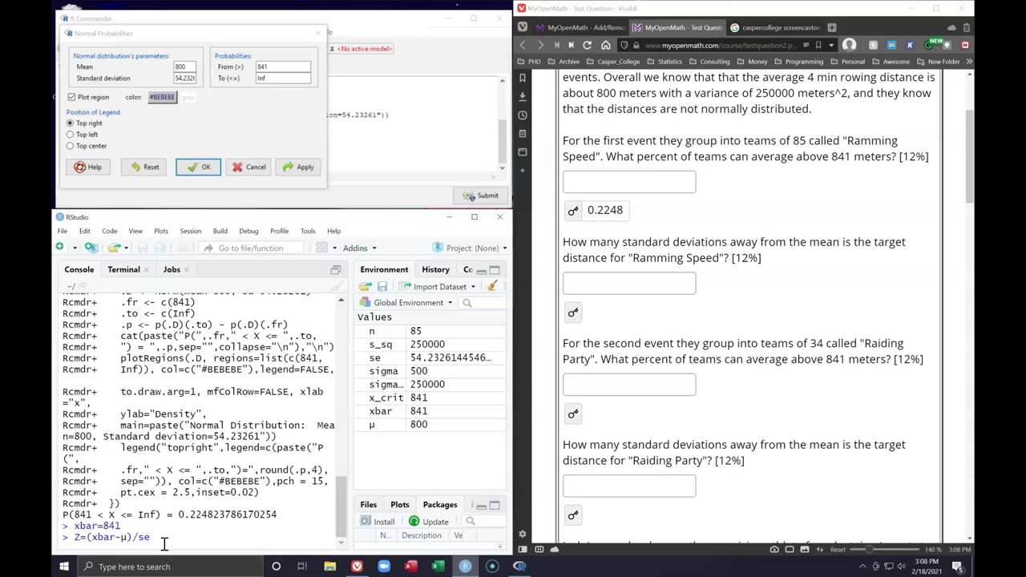
{"action": "key", "text": "Return"}
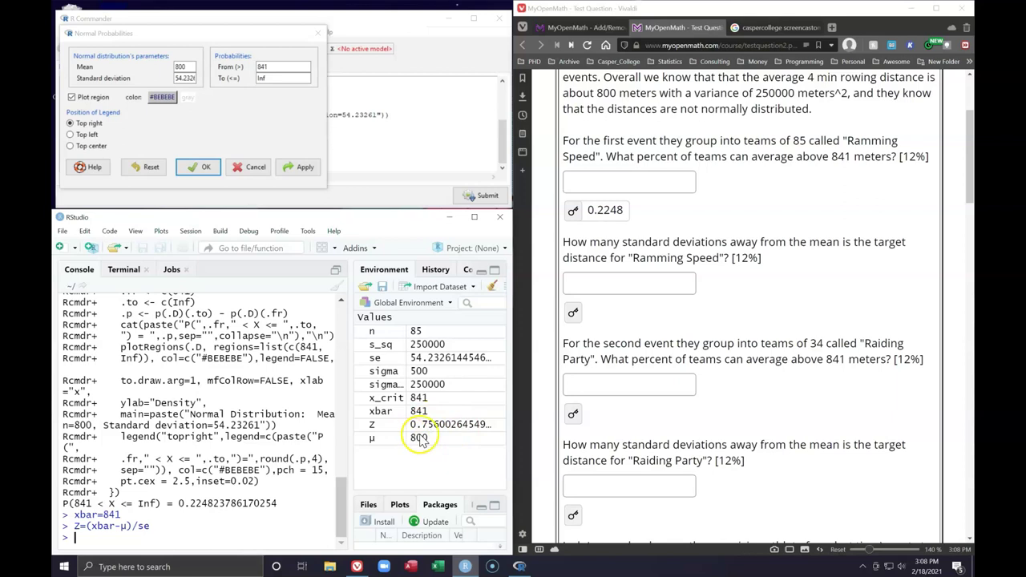
{"action": "left_click", "coordinate": [574, 312]}
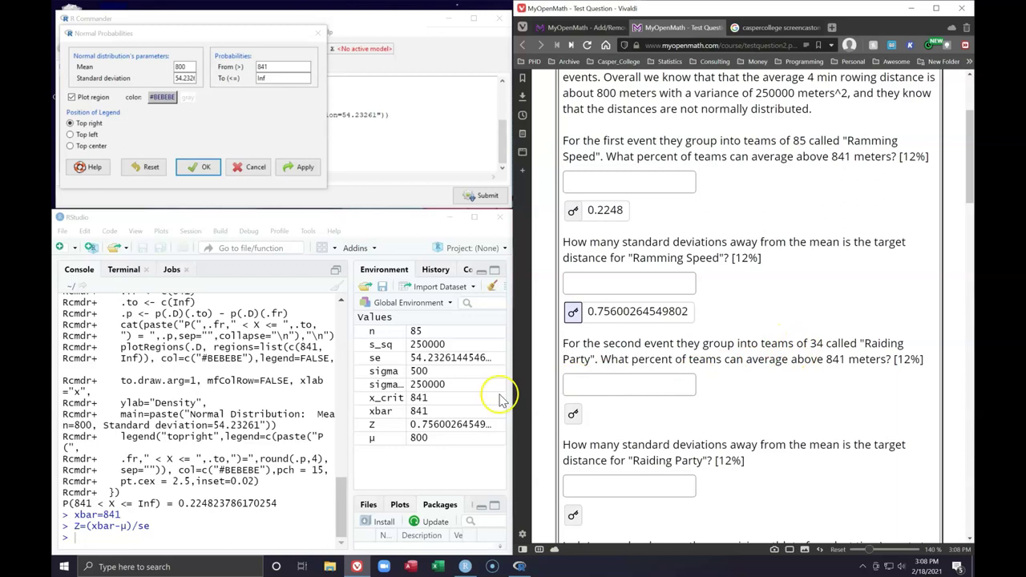
Define n2=34 in the console and print the second standard error computed as se2=sigma/sqrt(n2)
{"action": "left_click", "coordinate": [95, 546]}
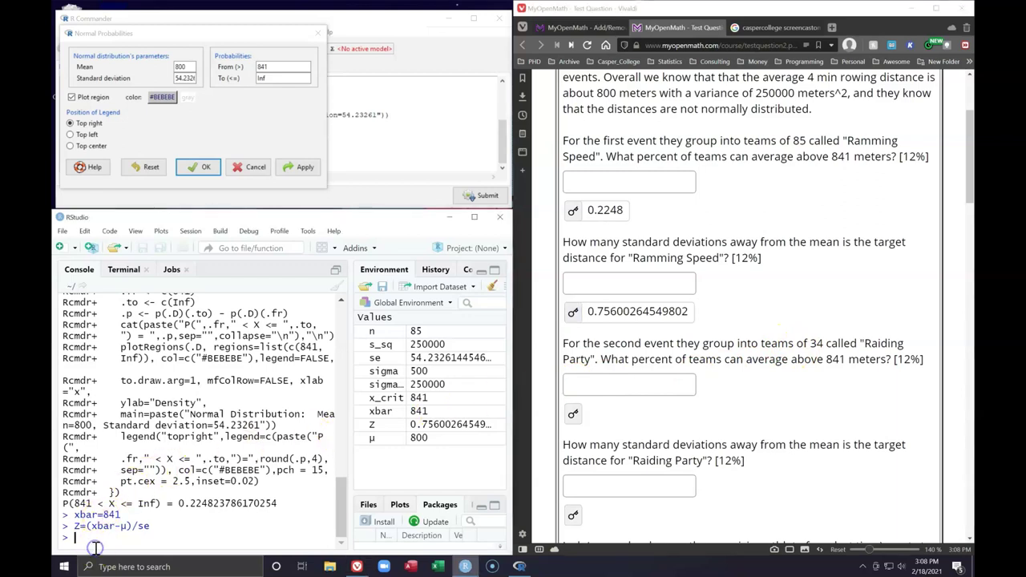
{"action": "type", "text": "n2=34"}
{"action": "key", "text": "Return"}
{"action": "left_click", "coordinate": [95, 541]}
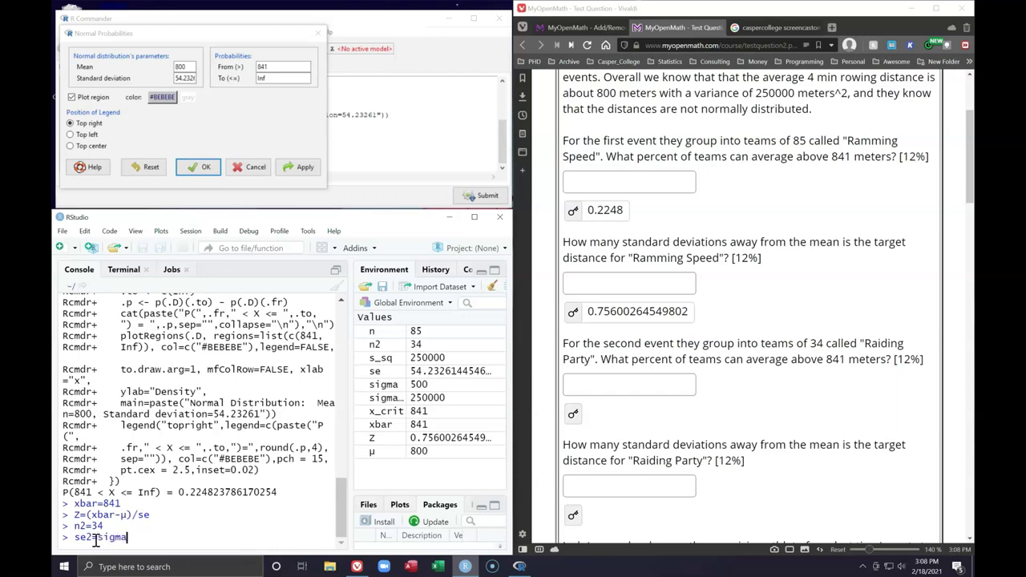
{"action": "type", "text": "/sqrt(n2"}
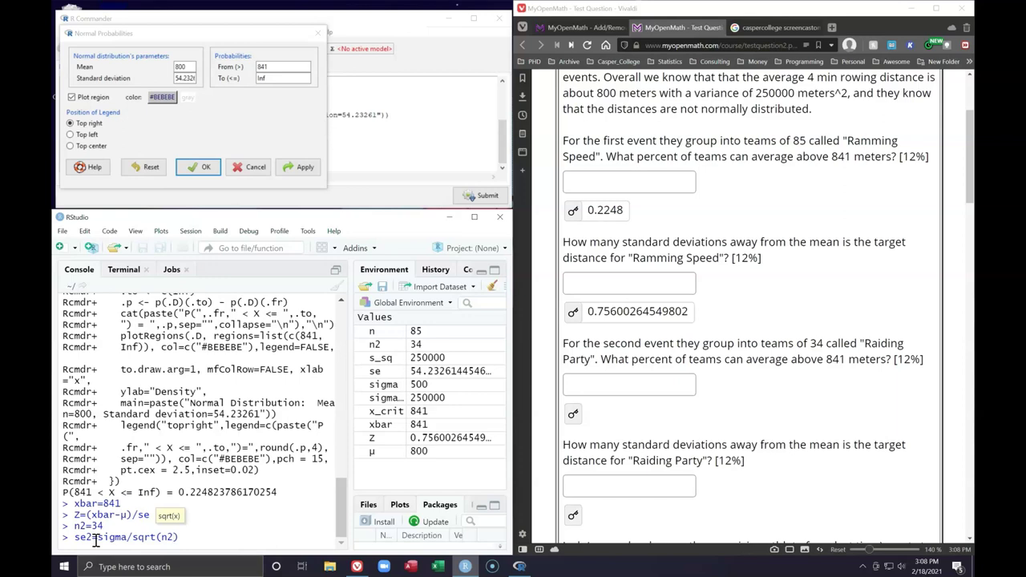
{"action": "key", "text": "Return"}
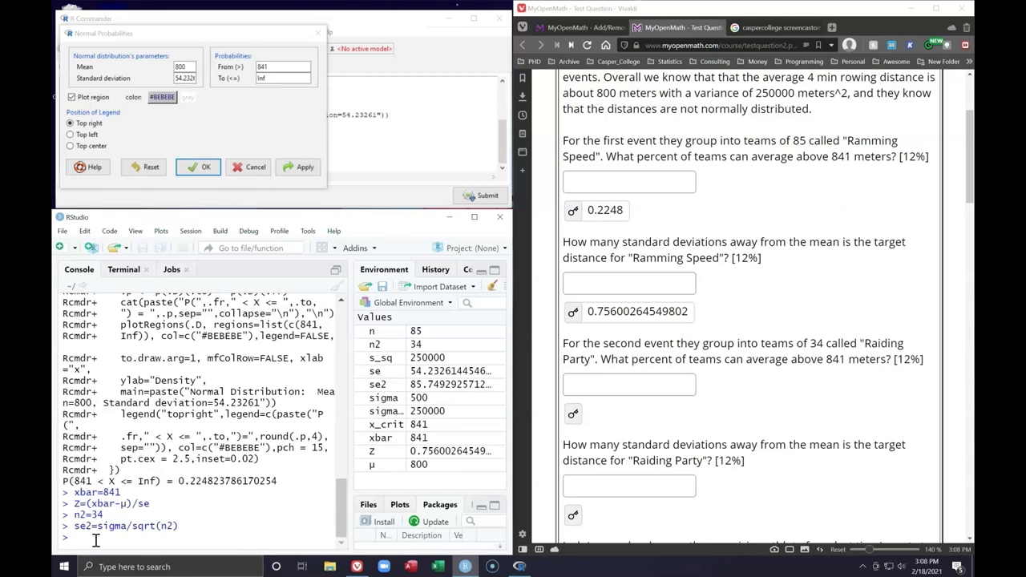
{"action": "type", "text": "se2"}
{"action": "key", "text": "Return"}
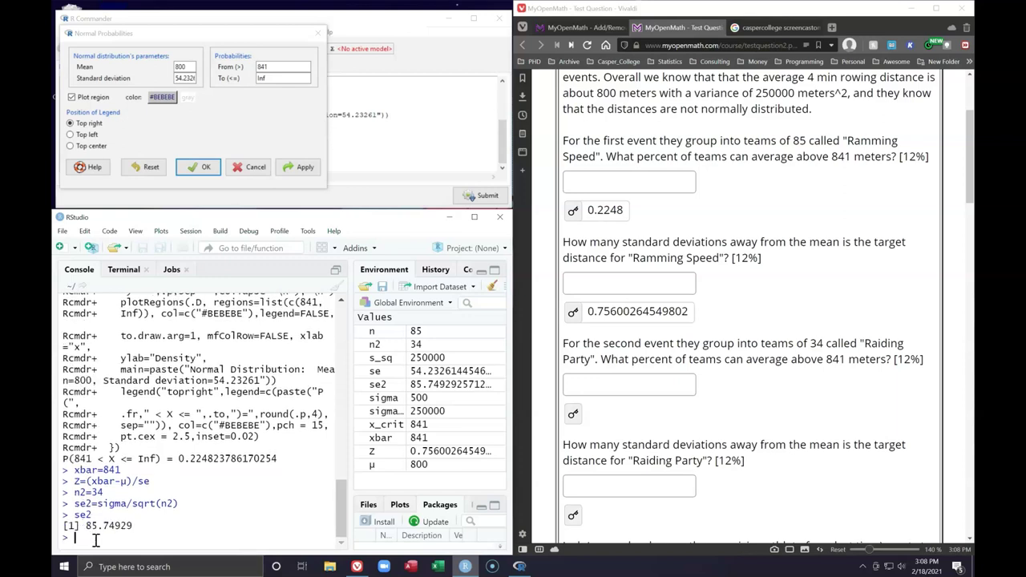
Copy the printed second standard error into the Normal Probabilities dialog as the standard deviation, 85.74929
{"action": "double_click", "coordinate": [105, 525]}
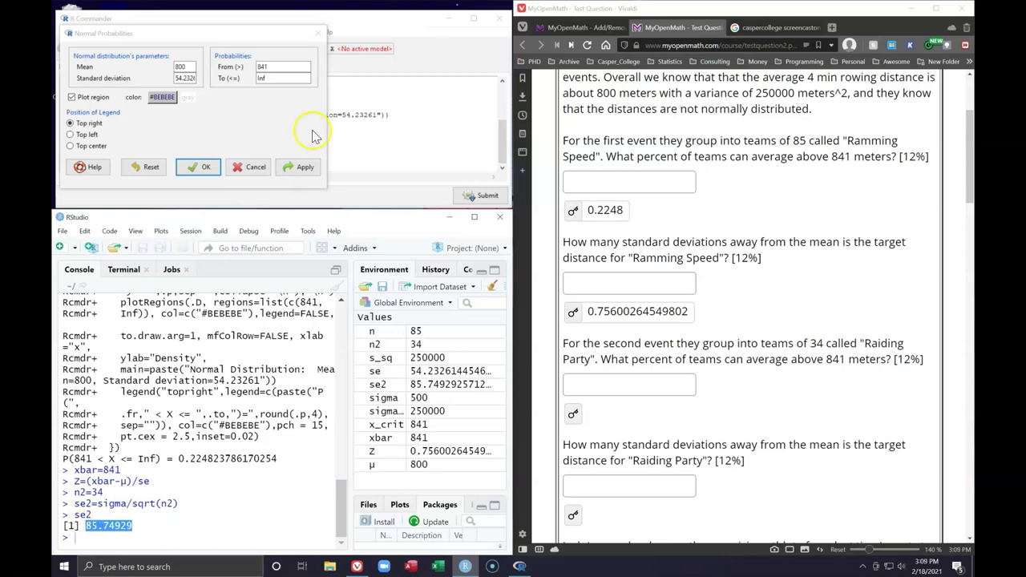
{"action": "triple_click", "coordinate": [184, 77]}
{"action": "key", "text": "BackSpace"}
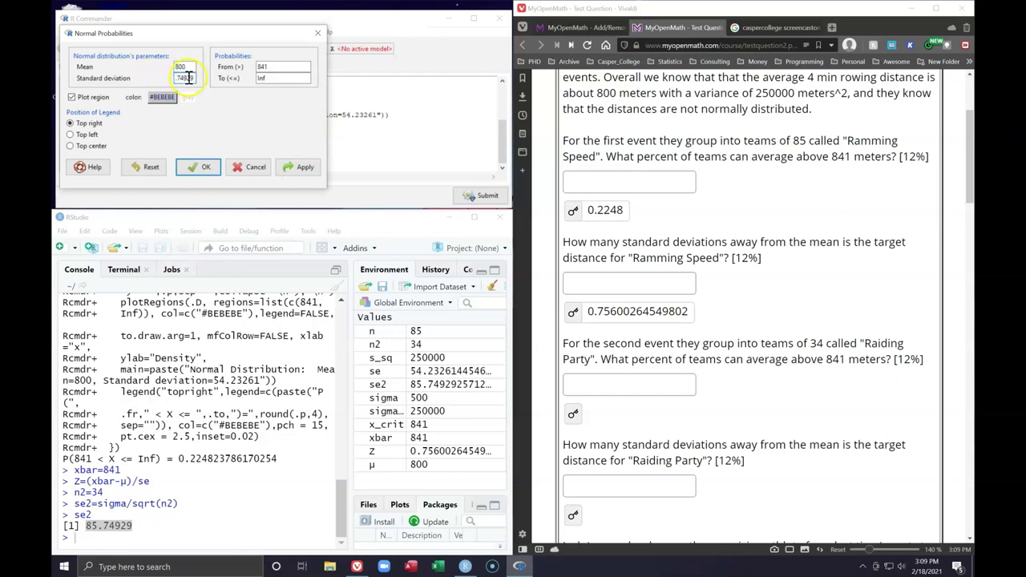
{"action": "left_click_drag", "start_coordinate": [184, 77], "coordinate": [140, 79]}
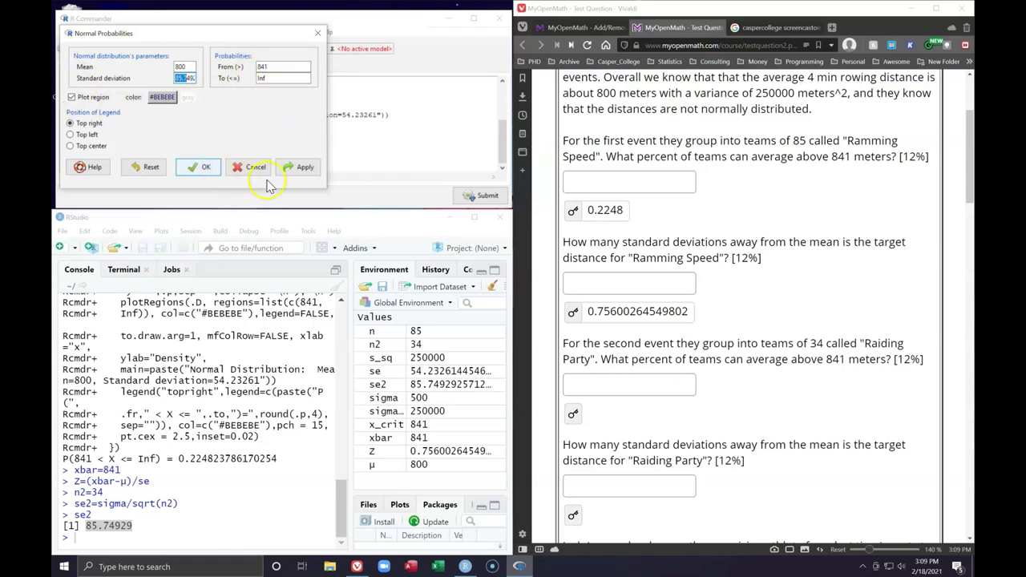
{"action": "type", "text": "85.74929"}
Calculate and plot the normal probability above 841, and reveal the "Raiding Party" percentage answer on the question page
{"action": "left_click", "coordinate": [302, 167]}
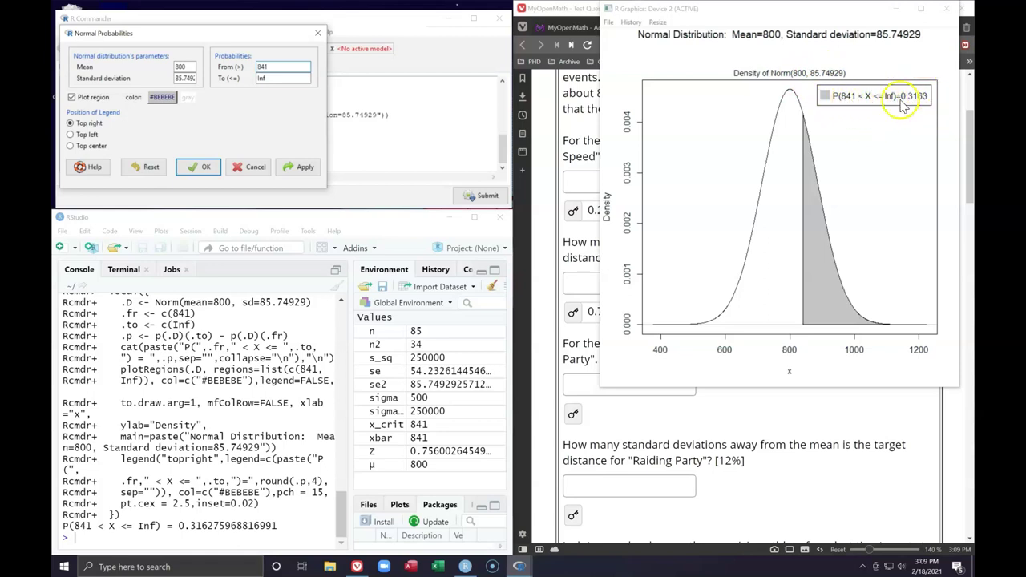
{"action": "left_click_drag", "start_coordinate": [774, 11], "coordinate": [248, 41]}
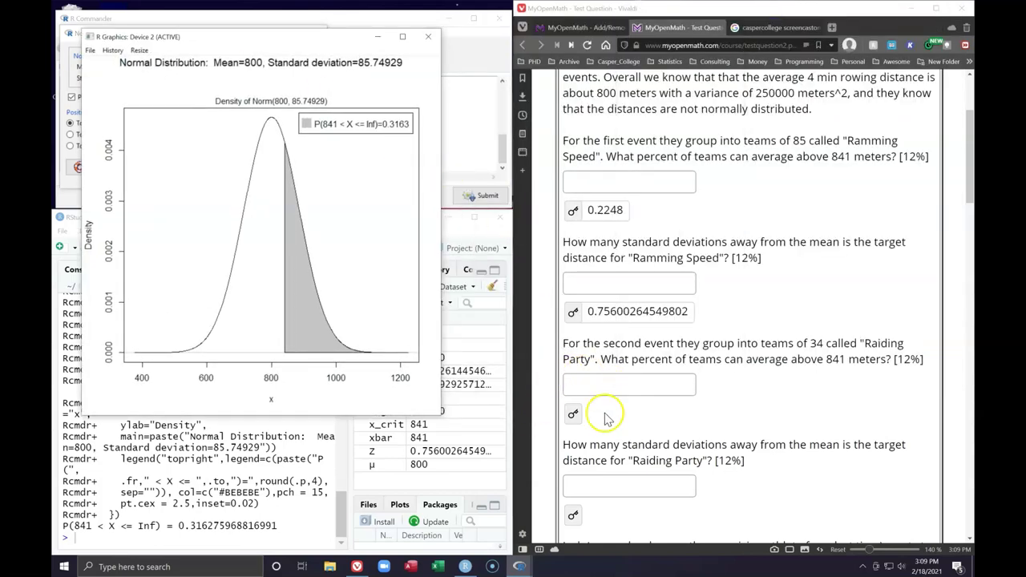
{"action": "left_click", "coordinate": [573, 414]}
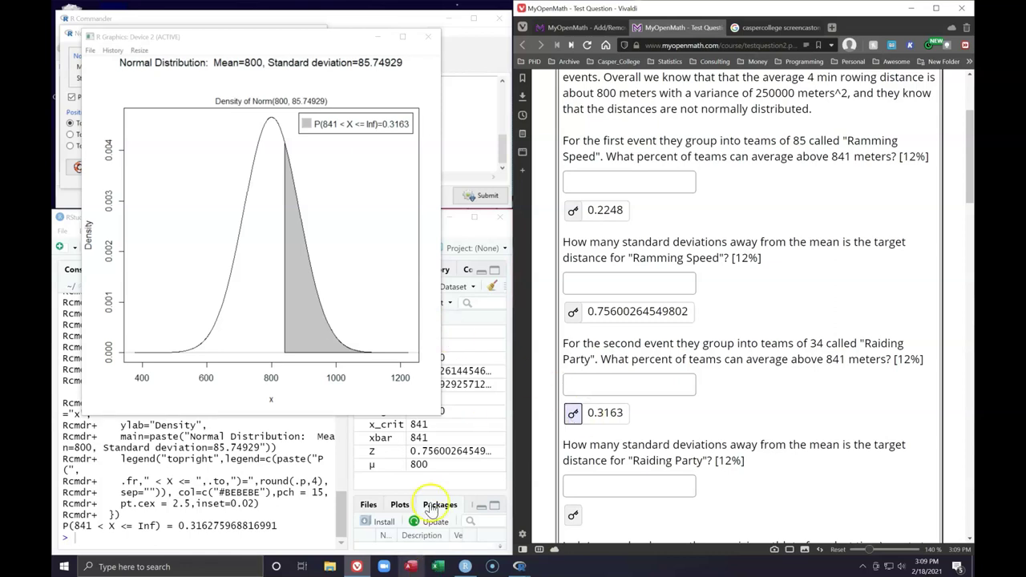
Recompute the z-score in the console as Z=(xbar-μ)/se2 and reveal the "Raiding Party" standard-deviations answer
{"action": "left_click", "coordinate": [299, 427]}
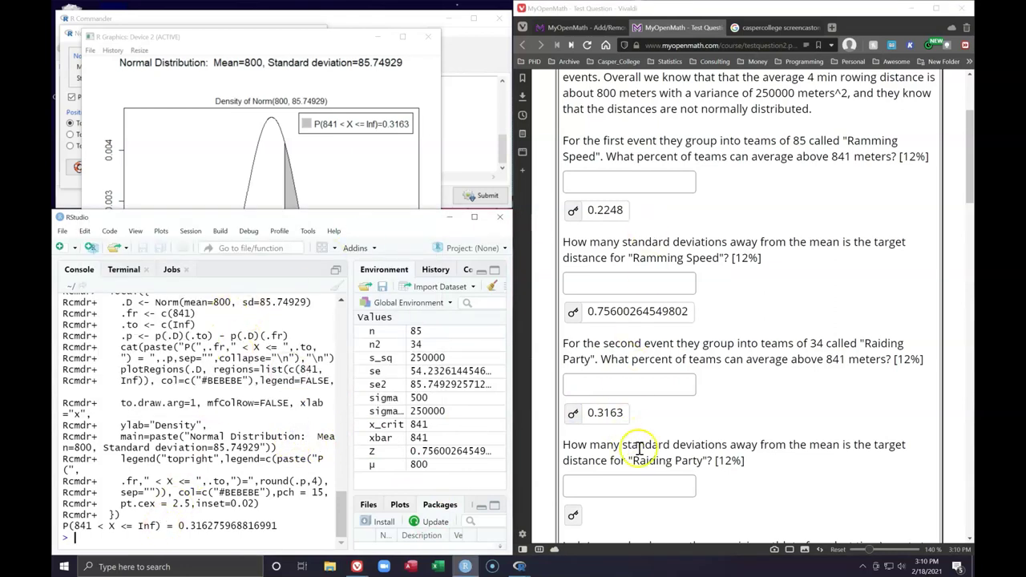
{"action": "scroll", "coordinate": [635, 425], "scroll_direction": "down", "scroll_amount": 1}
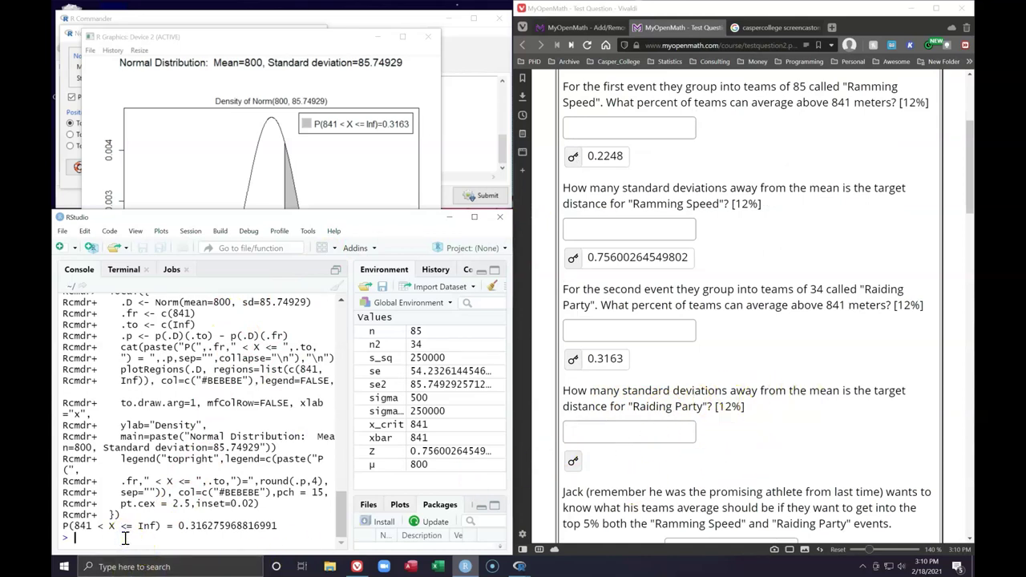
{"action": "type", "text": "se2=sigma/sqrt(n2)"}
{"action": "key", "text": "Up"}
{"action": "key", "text": "Up"}
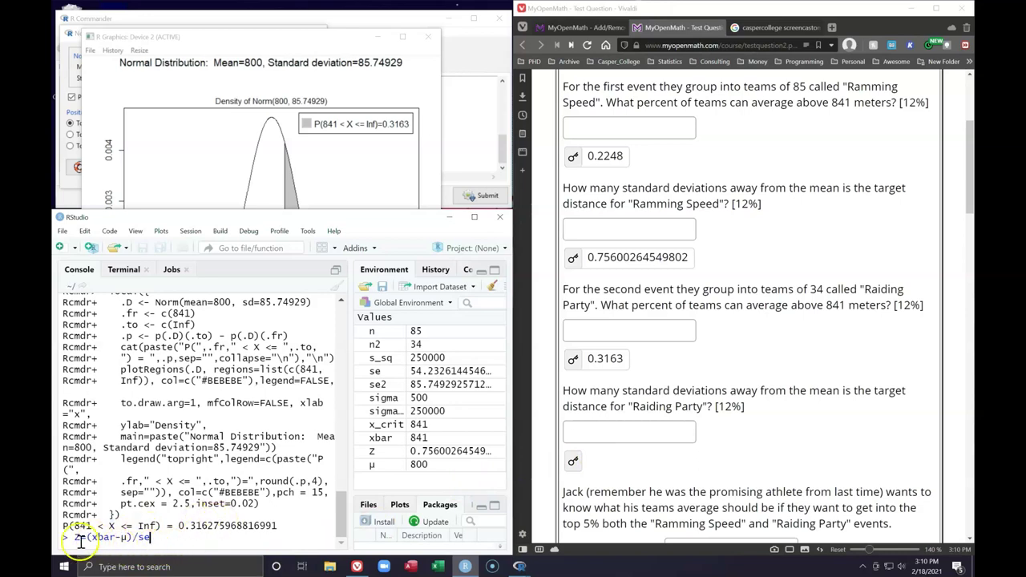
{"action": "left_click", "coordinate": [162, 539]}
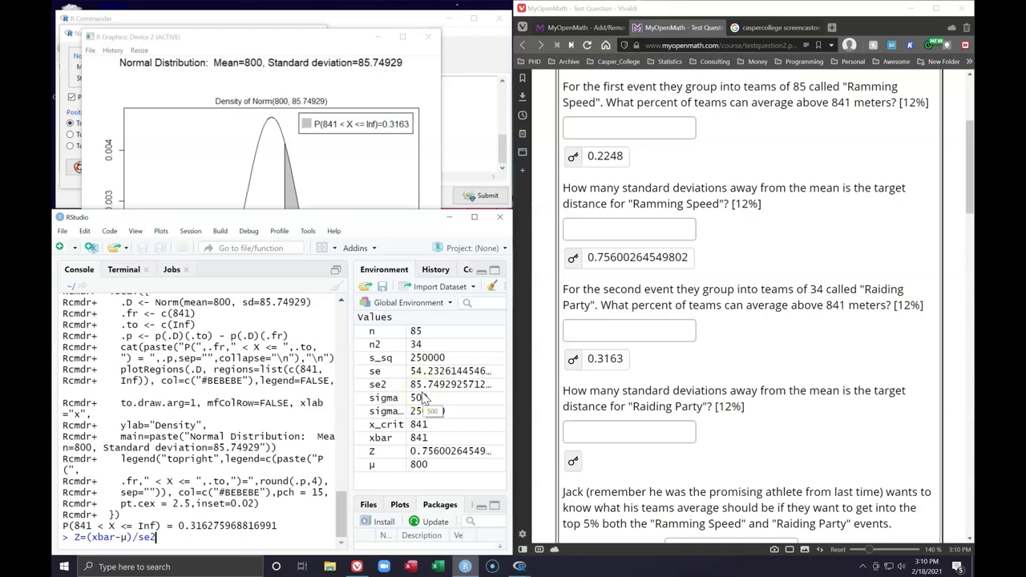
{"action": "key", "text": "Return"}
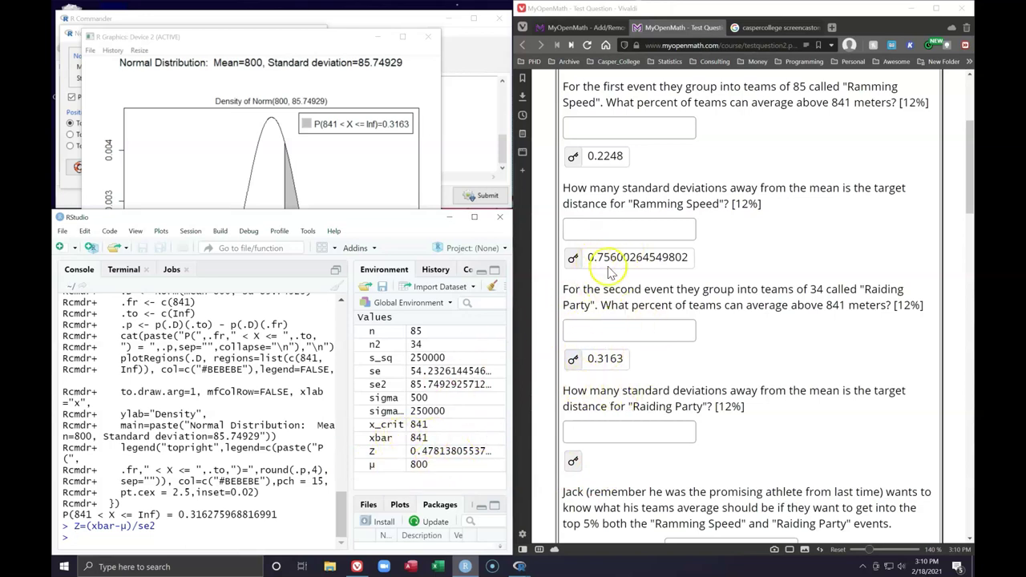
{"action": "left_click", "coordinate": [567, 463]}
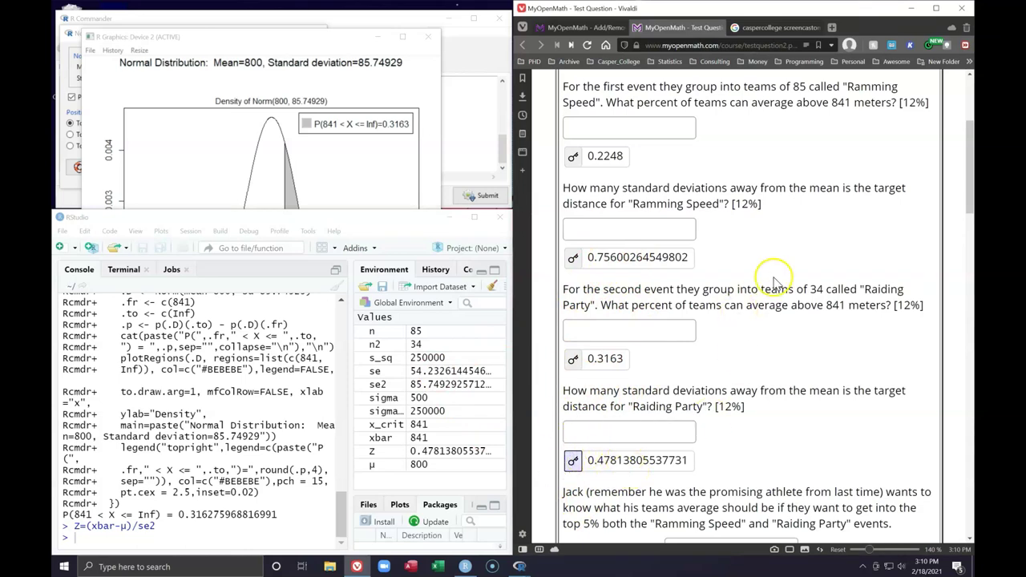
Bring the top 5% question into view and close the plot window and the Normal Probabilities dialog
{"action": "scroll", "coordinate": [781, 276], "scroll_direction": "down", "scroll_amount": 3}
{"action": "scroll", "coordinate": [786, 277], "scroll_direction": "down", "scroll_amount": 1}
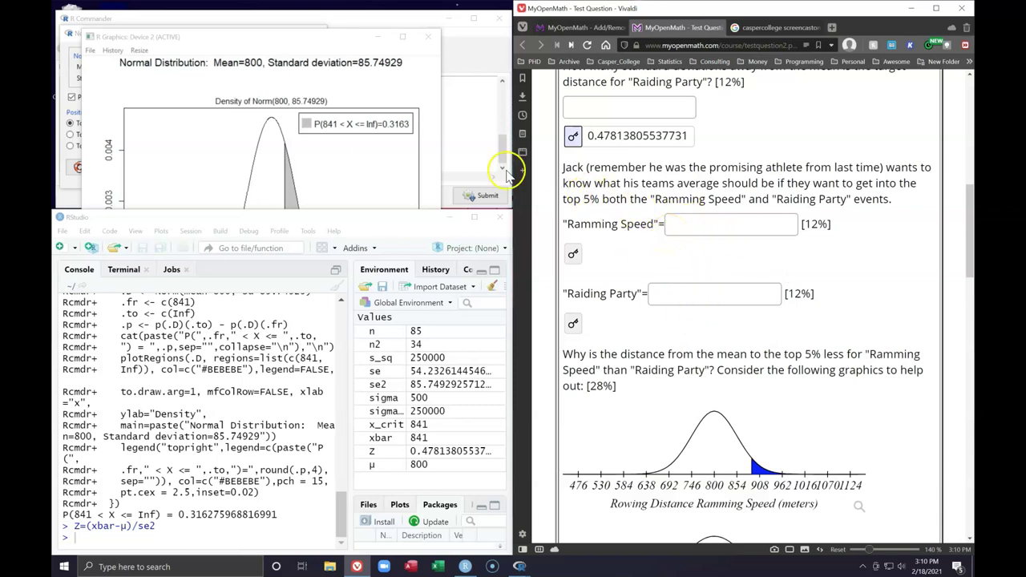
{"action": "left_click", "coordinate": [360, 169]}
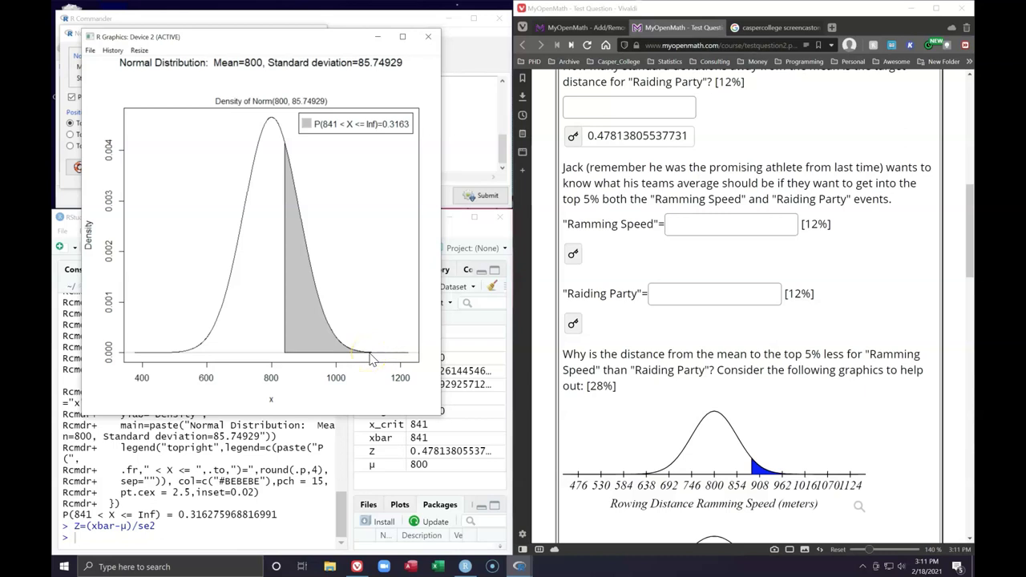
{"action": "left_click", "coordinate": [421, 37]}
{"action": "left_click", "coordinate": [317, 33]}
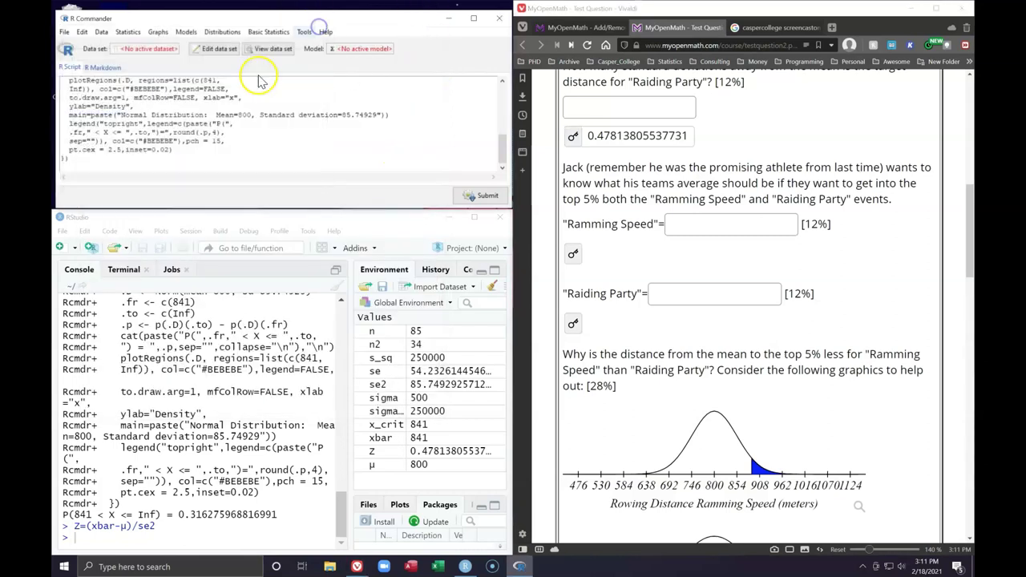
Open the Normal Quantiles dialog for the normal distribution in R Commander and set the mean to 800
{"action": "left_click", "coordinate": [269, 32]}
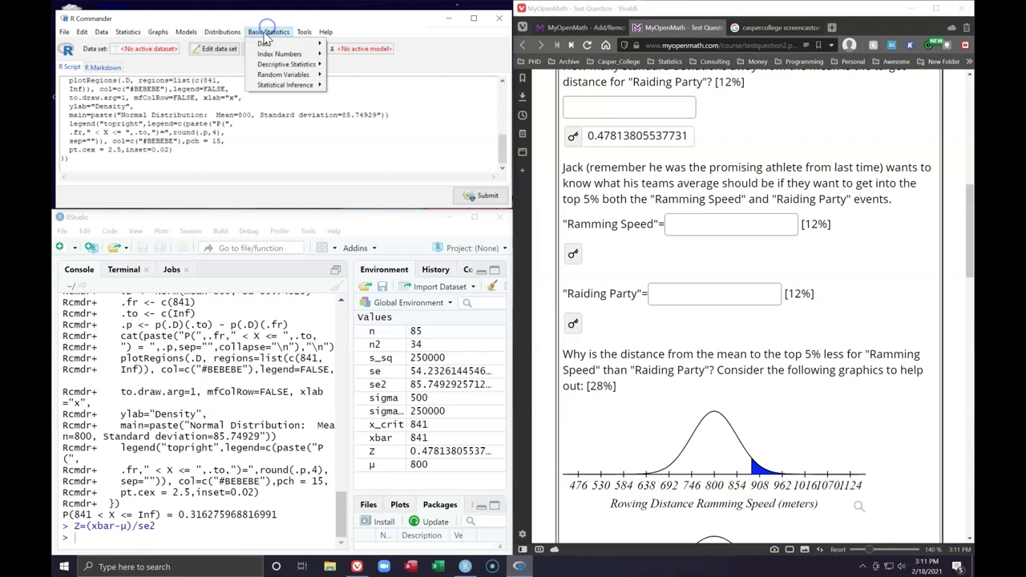
{"action": "mouse_move", "coordinate": [284, 75]}
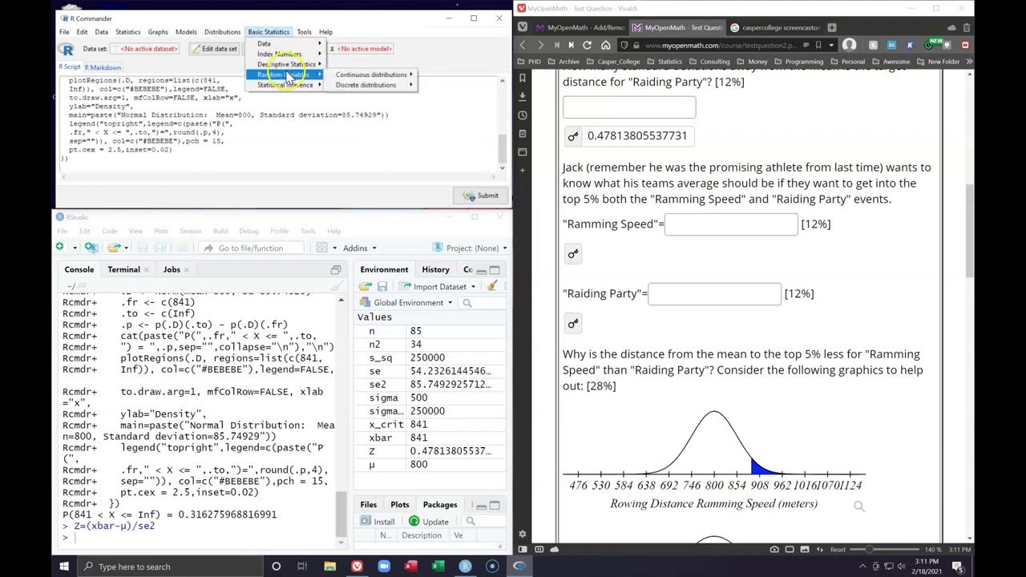
{"action": "mouse_move", "coordinate": [365, 76]}
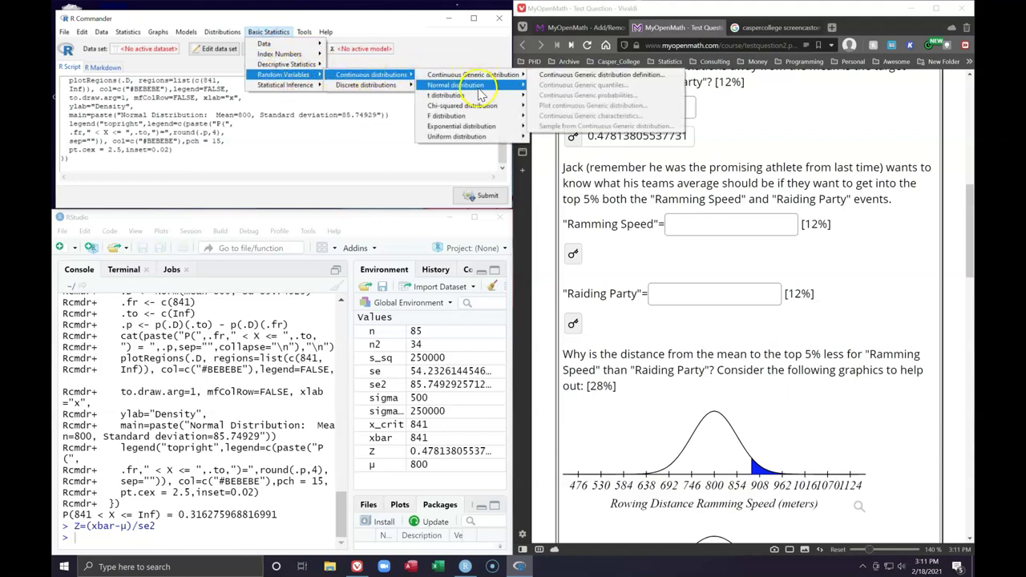
{"action": "mouse_move", "coordinate": [476, 86]}
{"action": "left_click", "coordinate": [573, 80]}
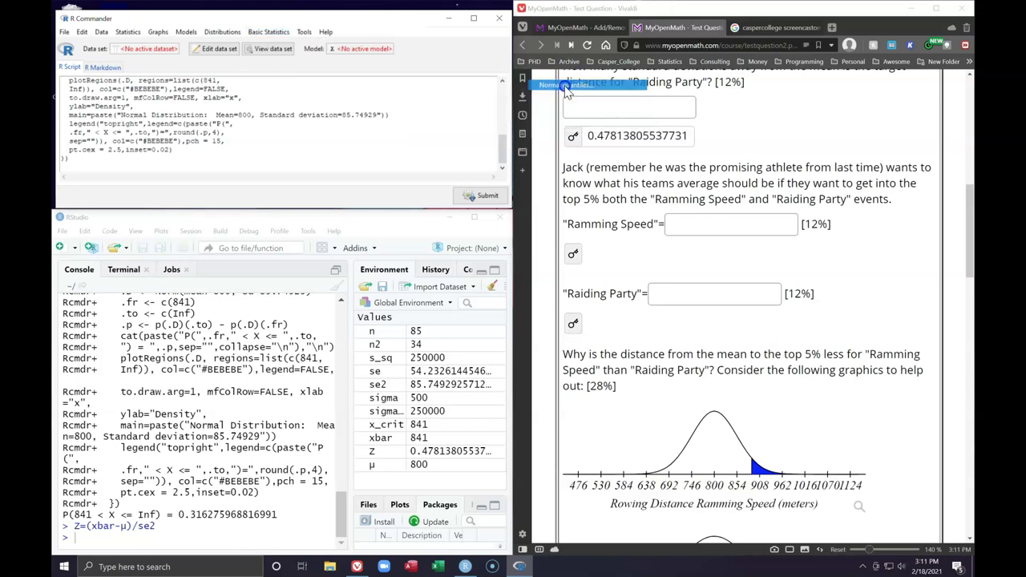
{"action": "left_click_drag", "start_coordinate": [146, 83], "coordinate": [126, 84]}
{"action": "type", "text": "800"}
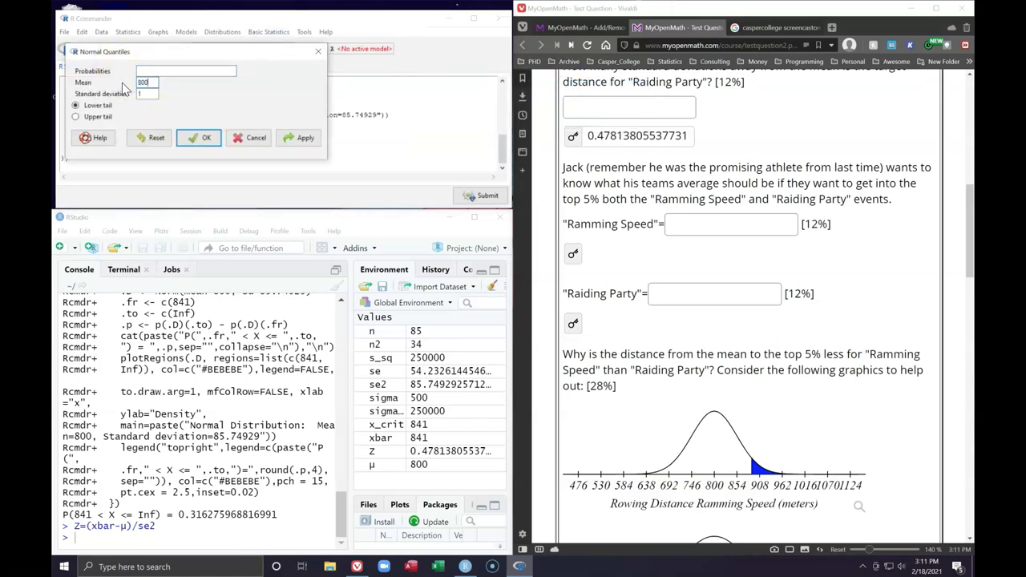
{"action": "left_click", "coordinate": [141, 95]}
Print both standard errors, se and se2, in the RStudio console
{"action": "left_click", "coordinate": [80, 539]}
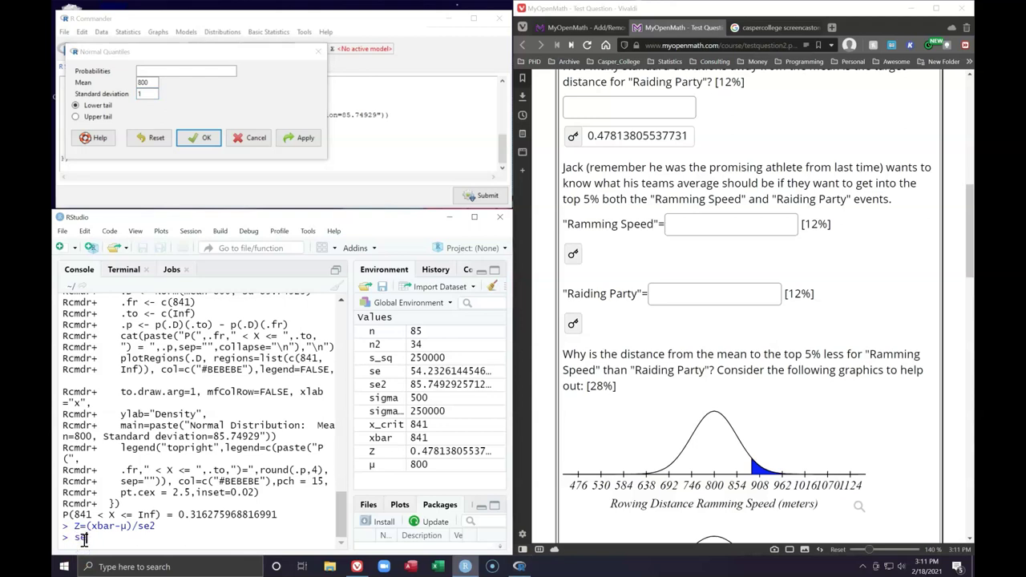
{"action": "type", "text": "se"}
{"action": "key", "text": "Return"}
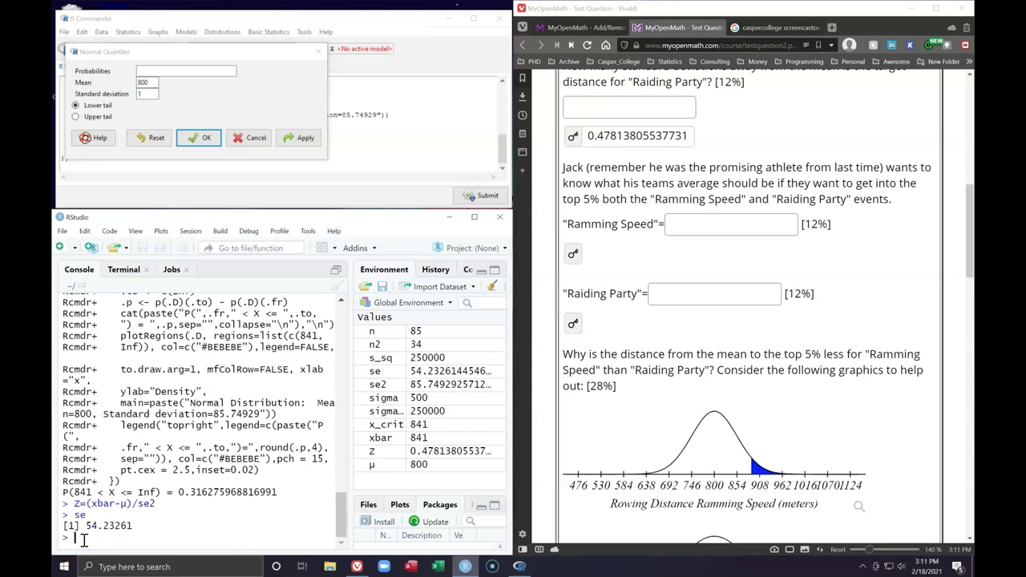
{"action": "type", "text": "se2"}
{"action": "key", "text": "Return"}
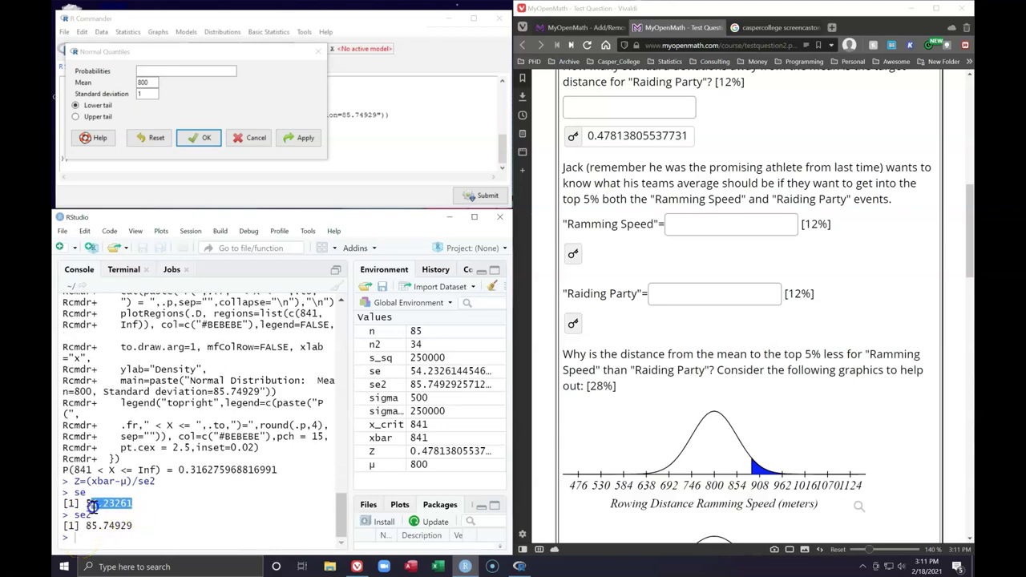
Calculate the upper-tail normal quantile for probability 0.05, using the printed first standard error, 54.23261, as the standard deviation
{"action": "left_click_drag", "start_coordinate": [91, 505], "coordinate": [88, 505]}
{"action": "double_click", "coordinate": [142, 94]}
{"action": "type", "text": "54.23261"}
{"action": "left_click", "coordinate": [154, 69]}
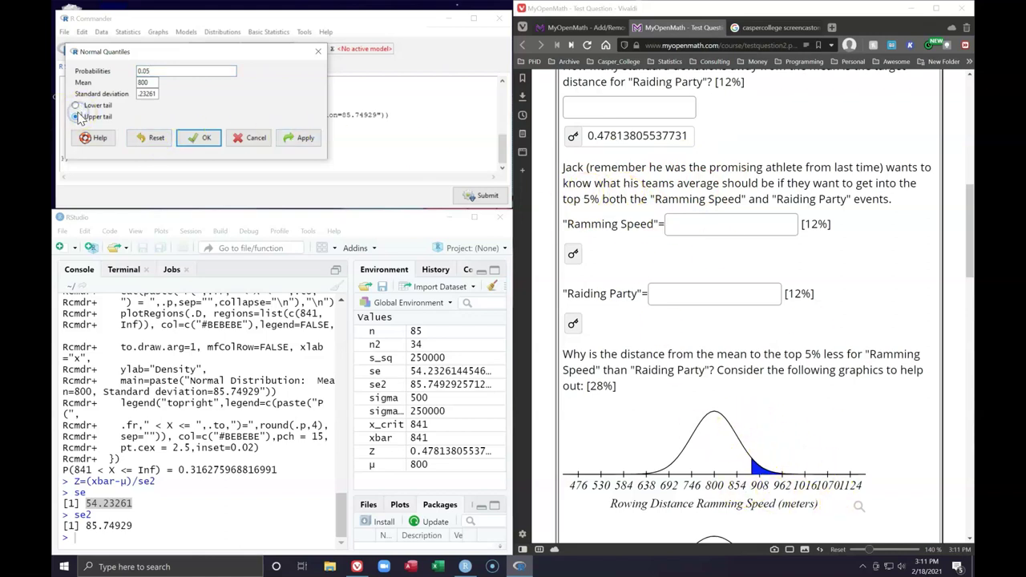
{"action": "left_click", "coordinate": [310, 146]}
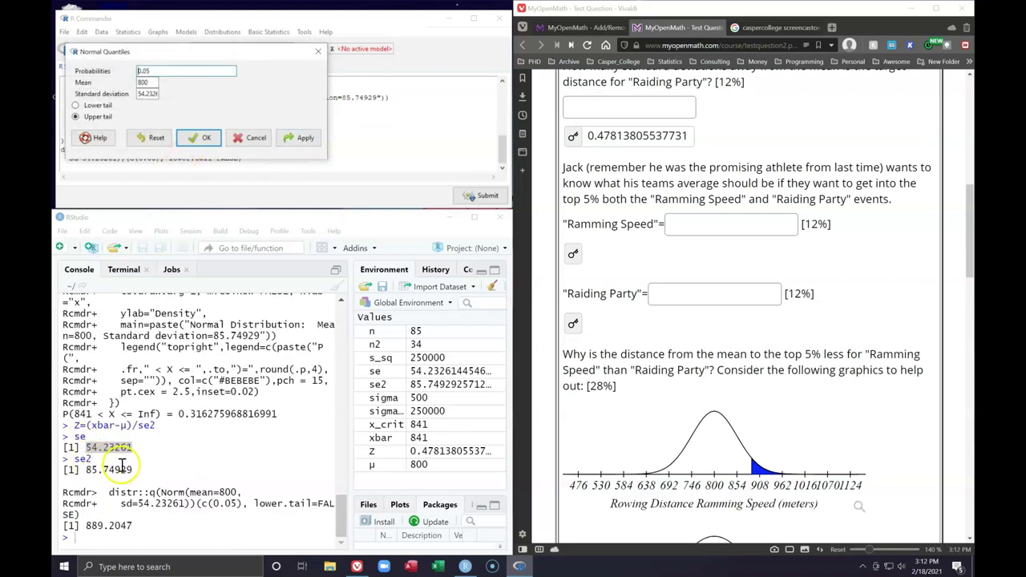
Recalculate the upper-tail 0.05 quantile with the printed second standard error, 85.74929, as the standard deviation
{"action": "left_click_drag", "start_coordinate": [132, 470], "coordinate": [80, 469]}
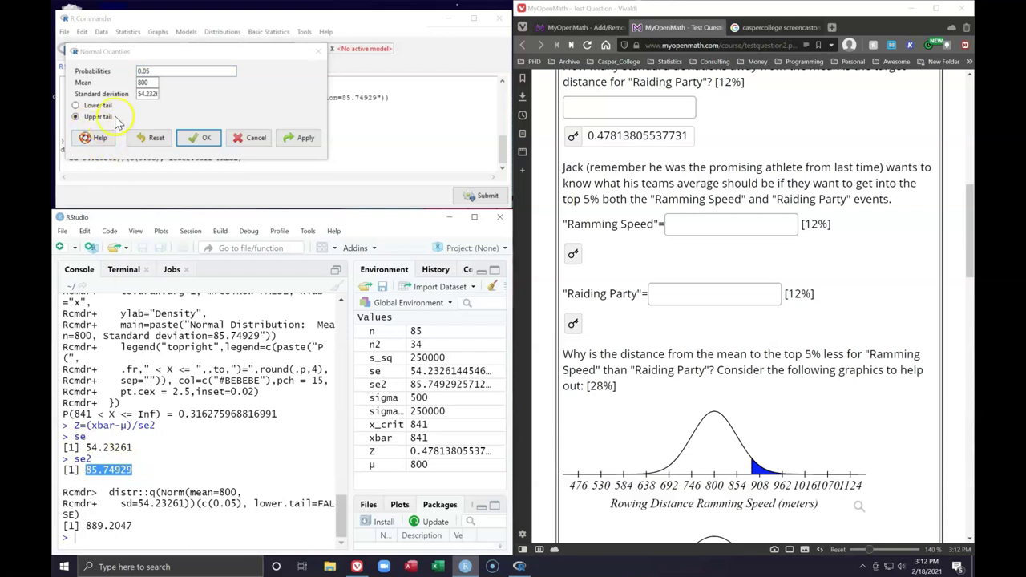
{"action": "double_click", "coordinate": [149, 95]}
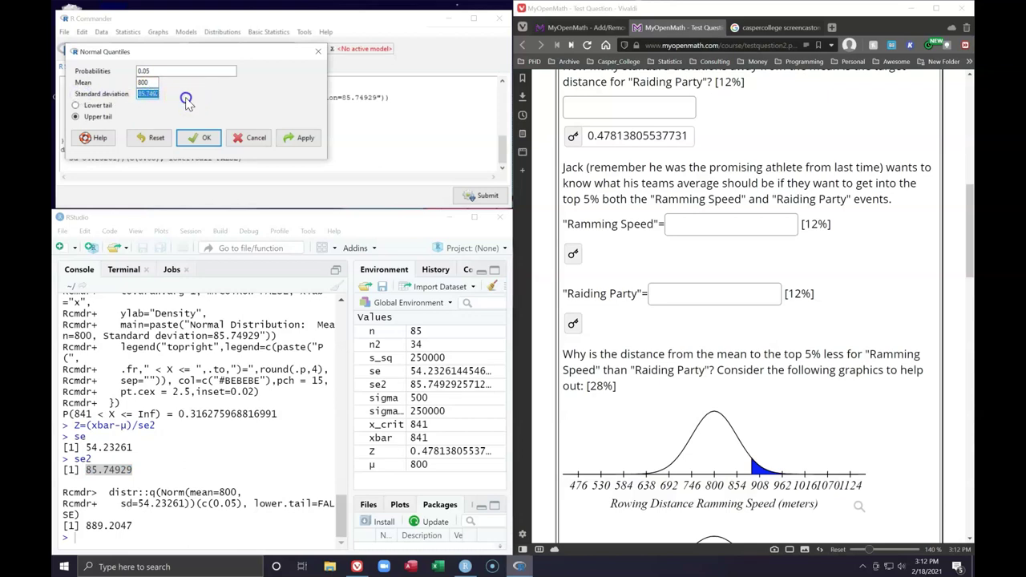
{"action": "left_click", "coordinate": [146, 95]}
{"action": "left_click", "coordinate": [298, 137]}
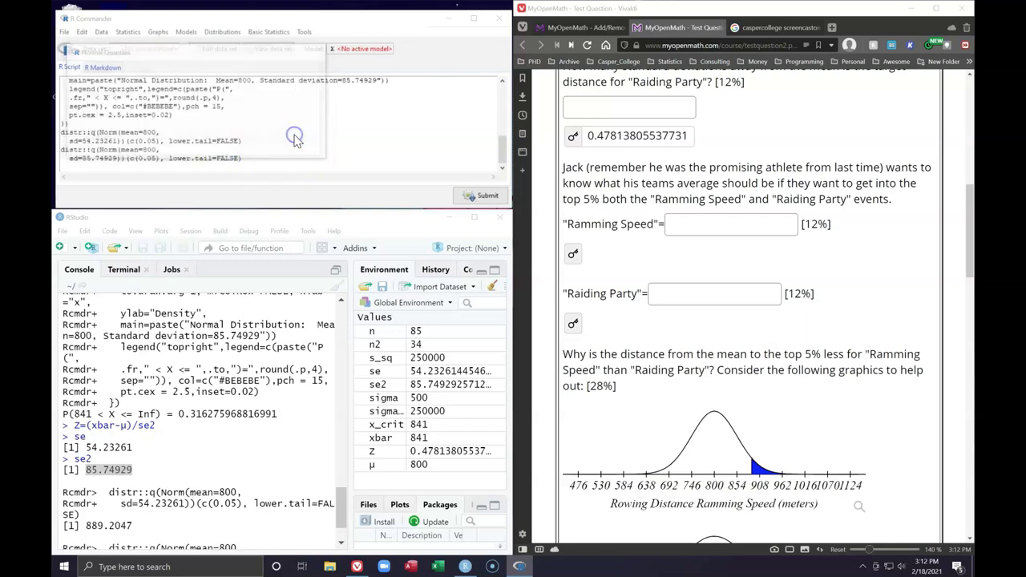
Reveal the "Ramming Speed" and "Raiding Party" top 5% answers and bring the two distribution graphics into view
{"action": "left_click", "coordinate": [574, 255]}
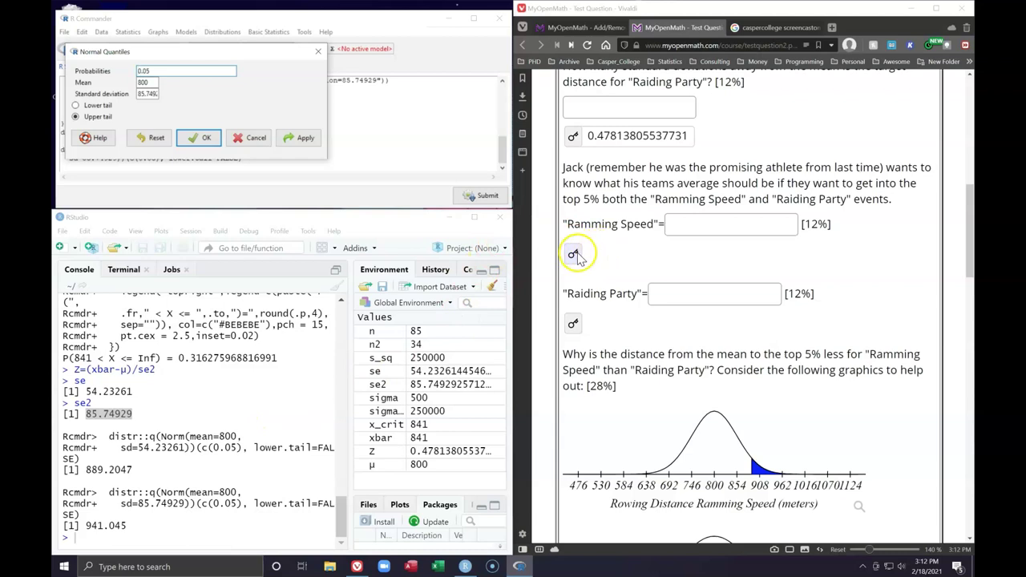
{"action": "left_click", "coordinate": [573, 325]}
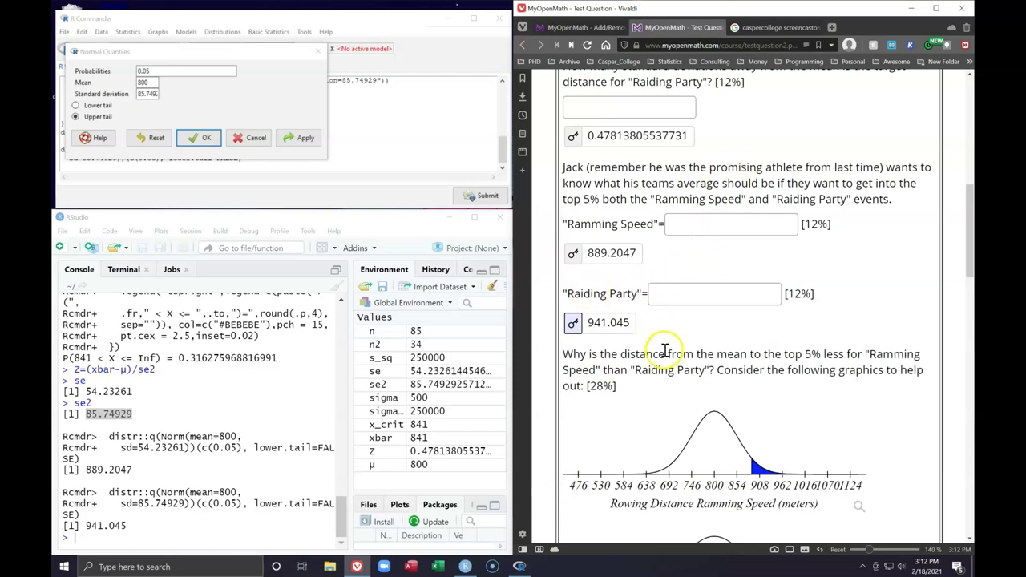
{"action": "scroll", "coordinate": [665, 352], "scroll_direction": "down", "scroll_amount": 4}
{"action": "scroll", "coordinate": [664, 355], "scroll_direction": "up", "scroll_amount": 2}
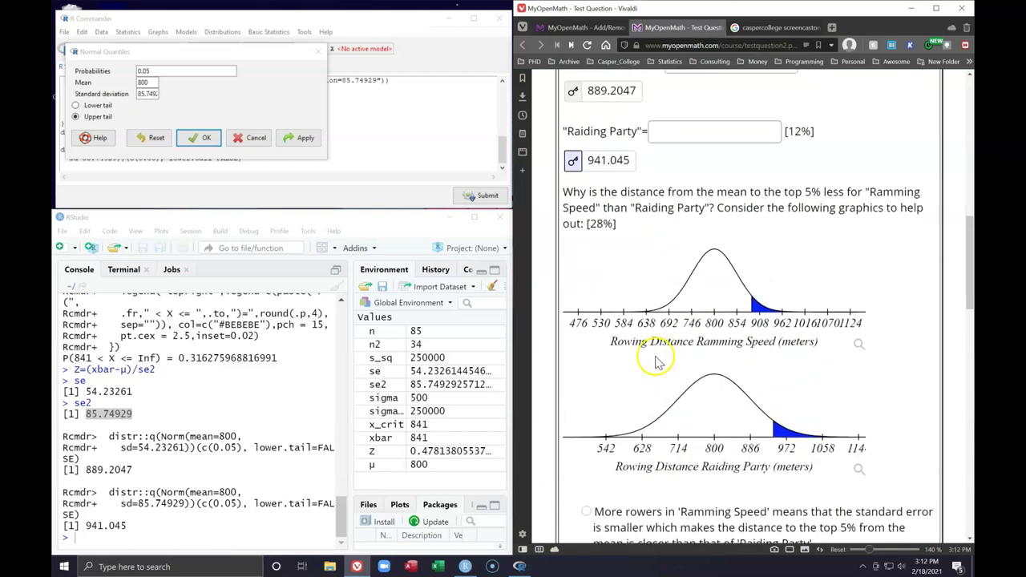